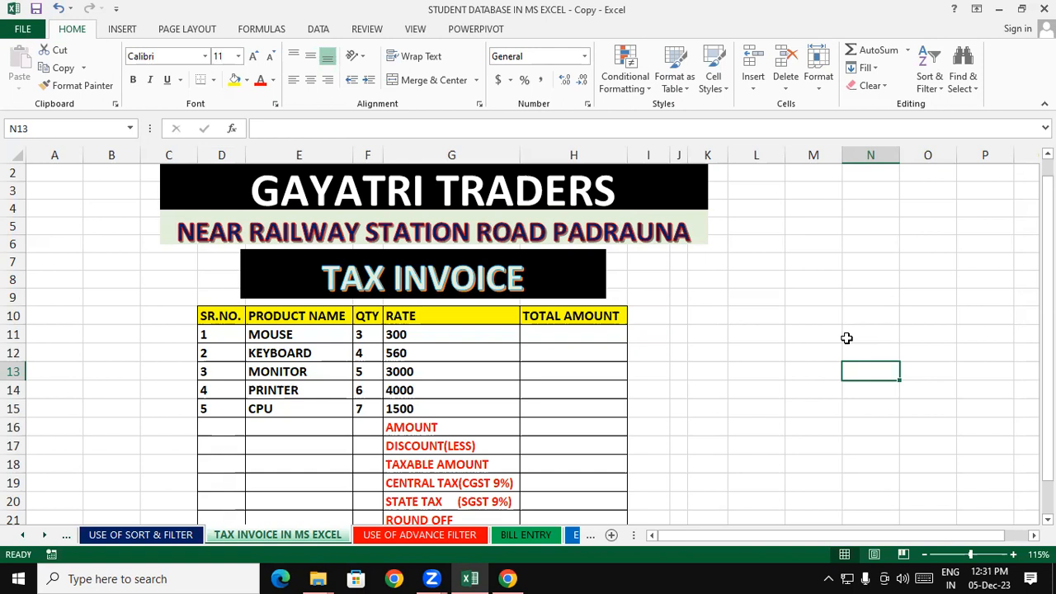
click(766, 330)
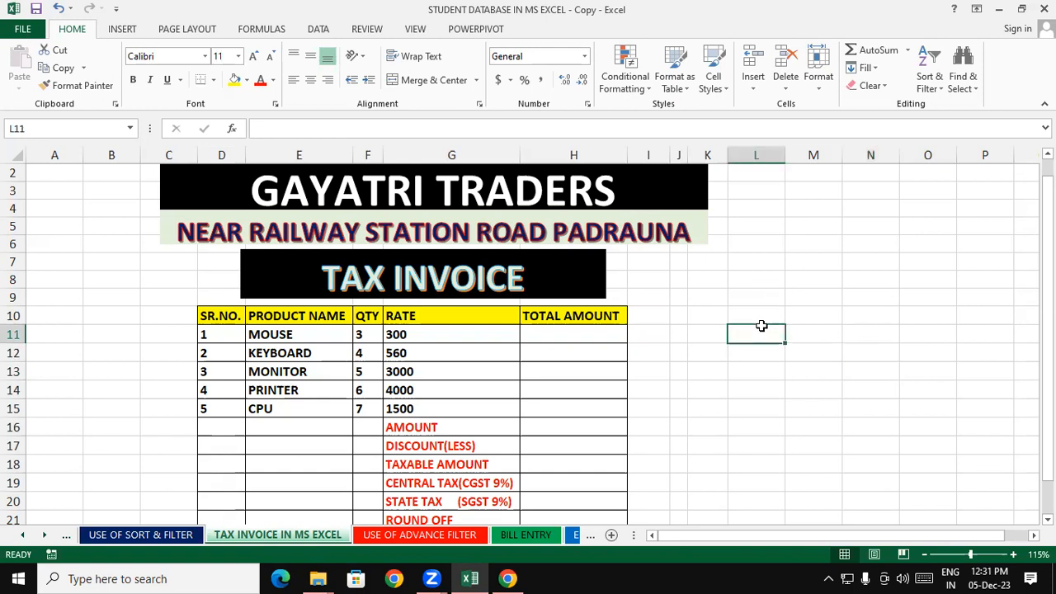
click(681, 352)
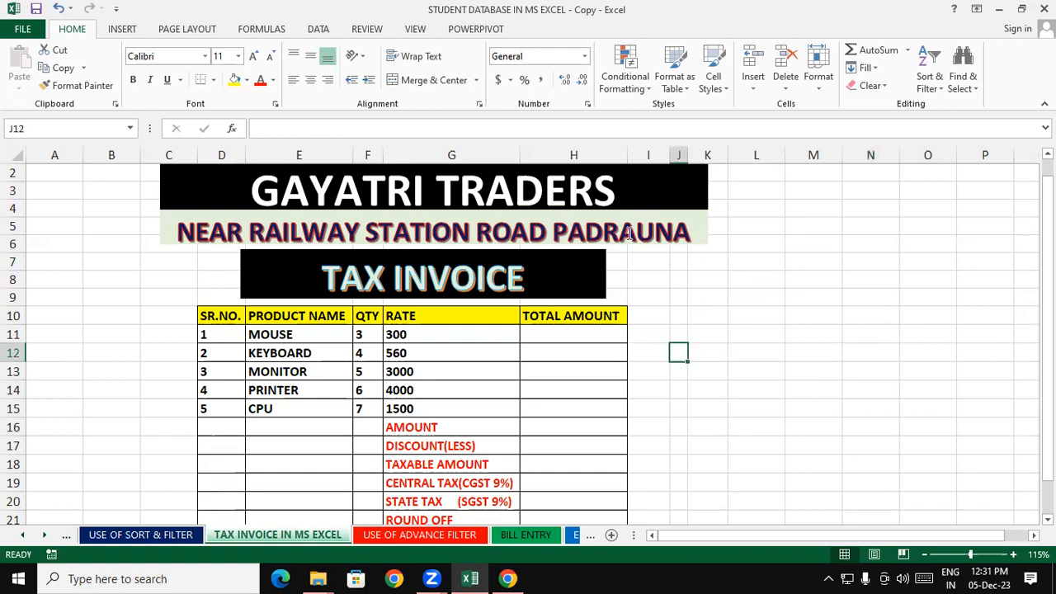
click(634, 184)
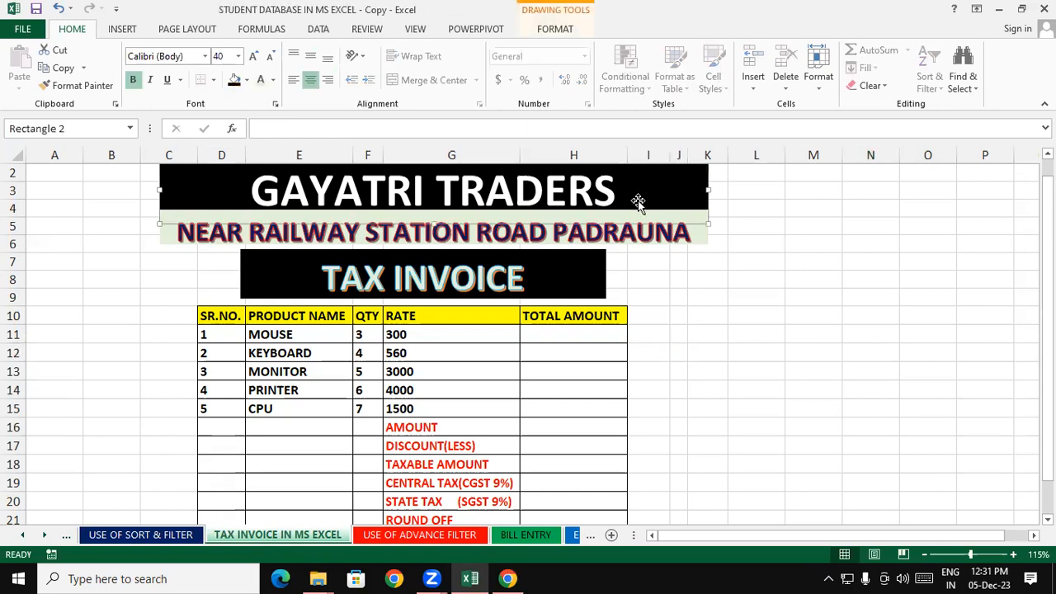
click(700, 314)
drag(283, 319, 294, 408)
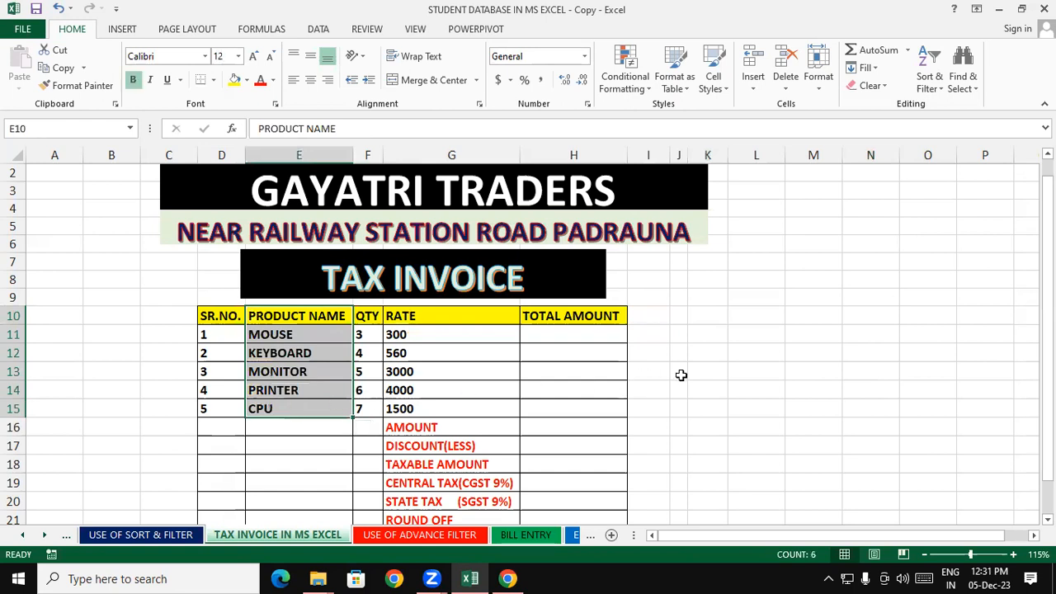
click(764, 365)
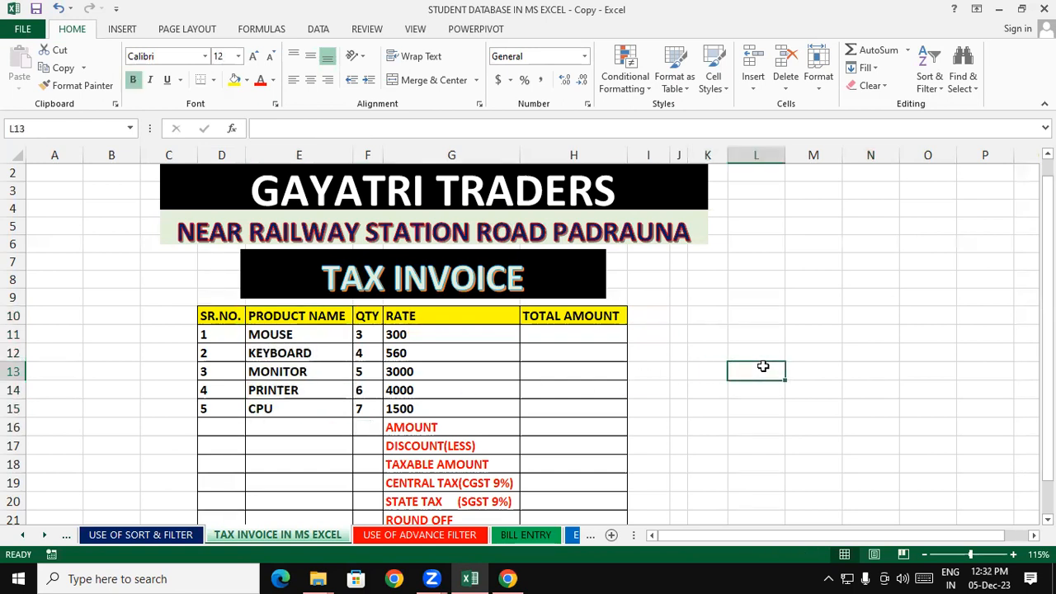
click(667, 264)
click(706, 295)
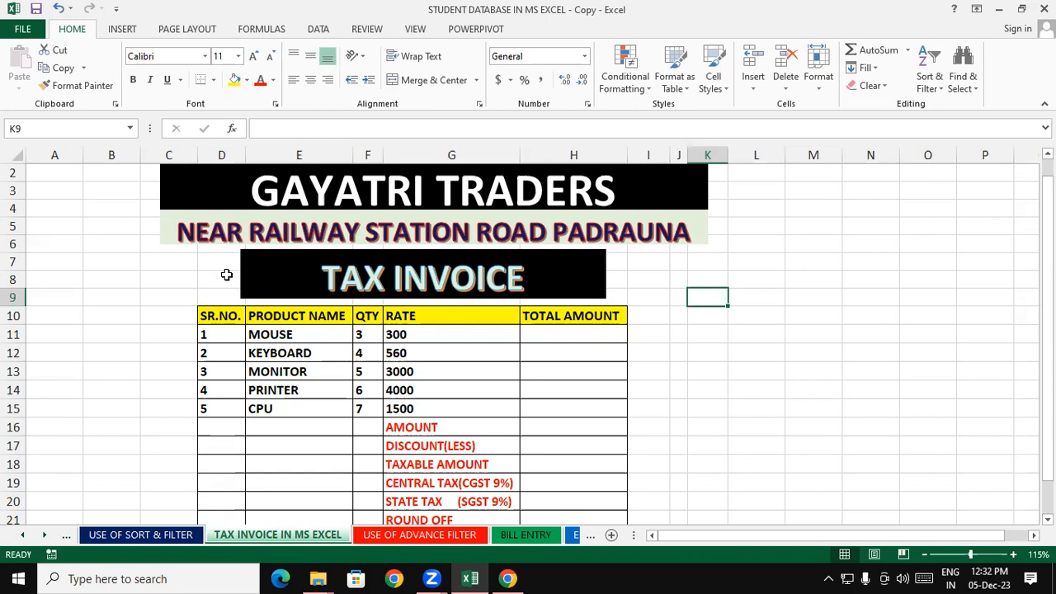
drag(712, 318, 710, 335)
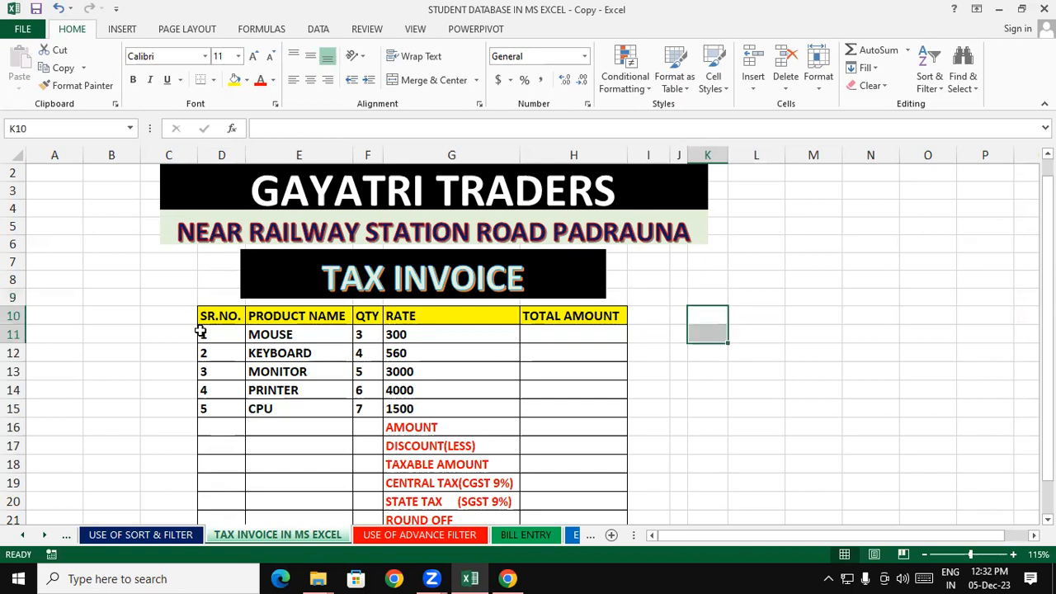
Review the product name, quantity and rate of each item in the invoice table, from mouse to CPU.
click(261, 335)
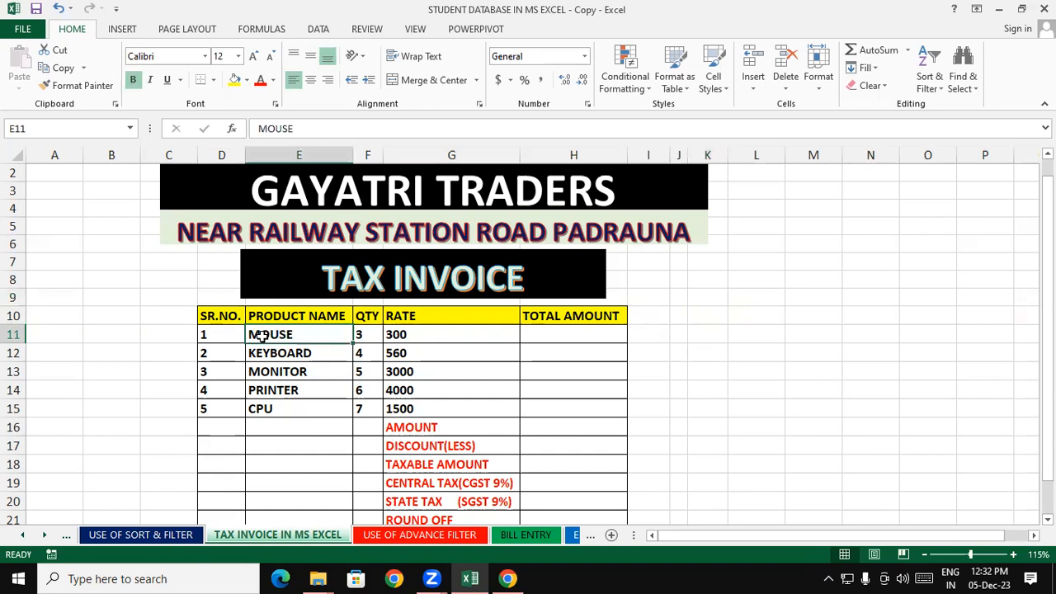
click(376, 335)
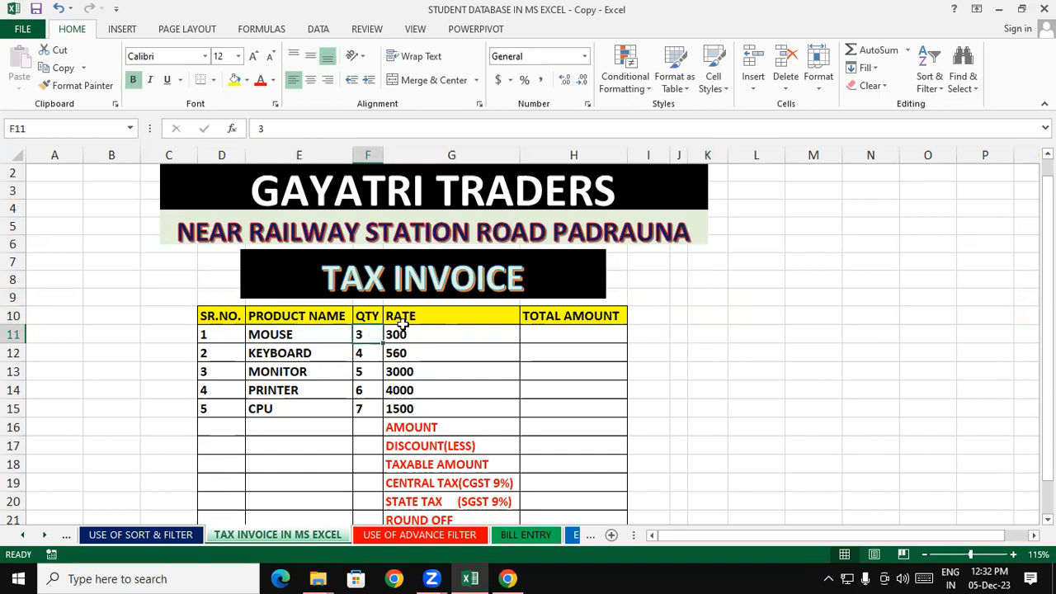
click(457, 330)
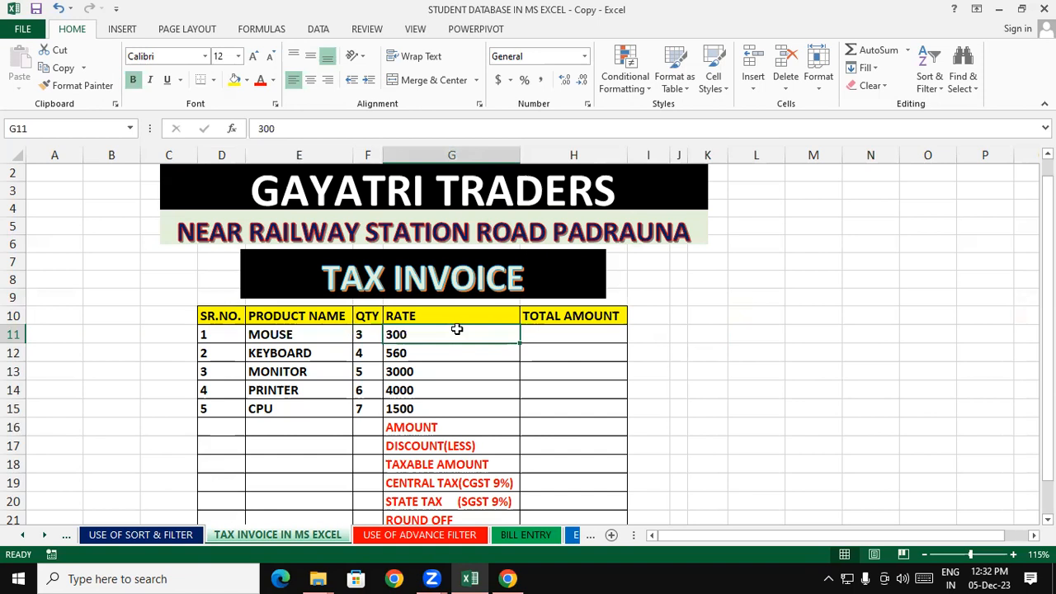
click(312, 351)
click(362, 351)
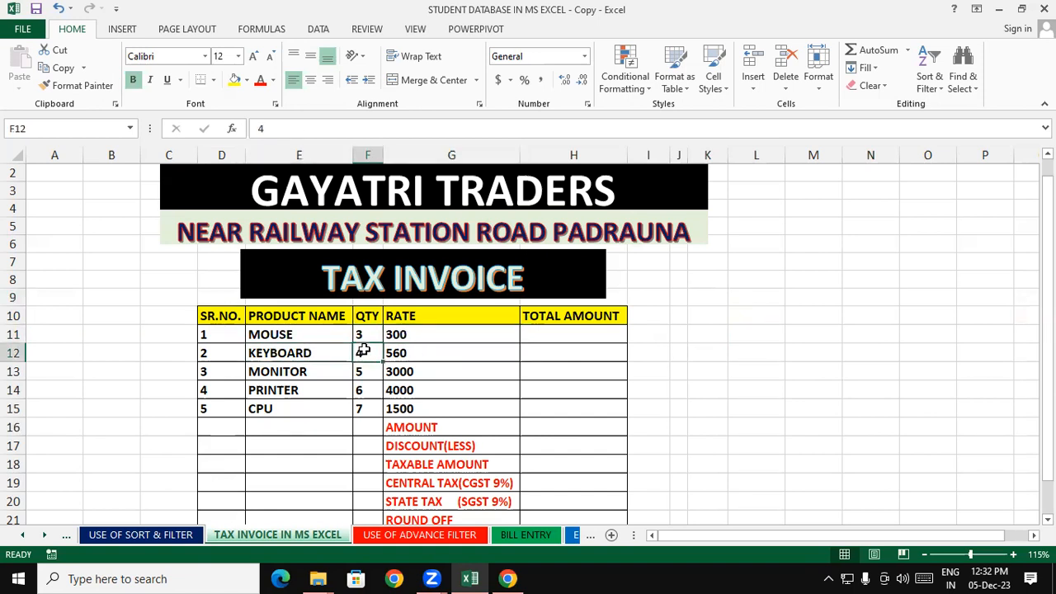
click(404, 353)
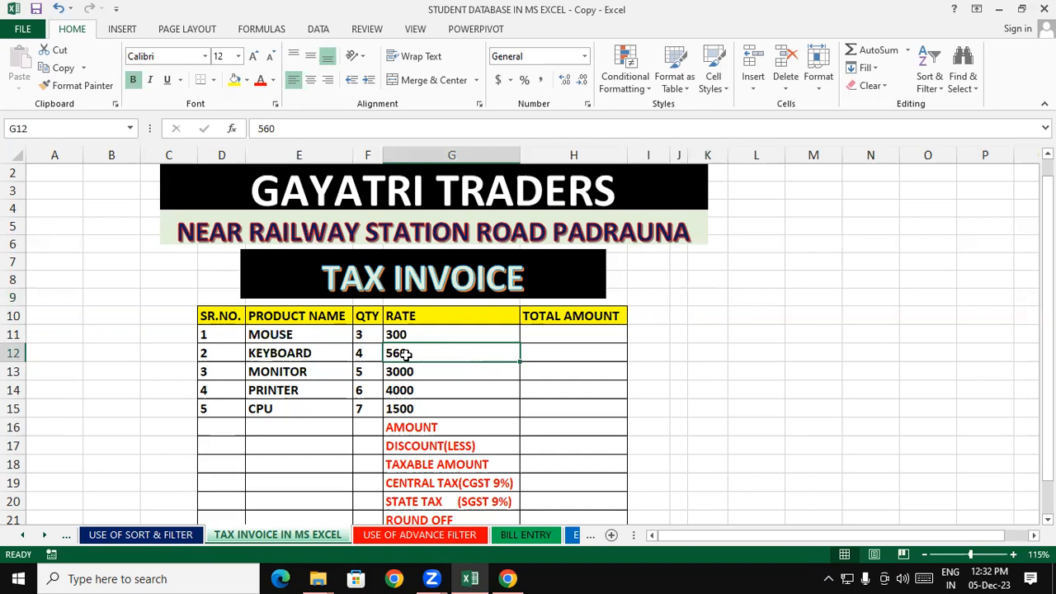
click(298, 372)
click(361, 370)
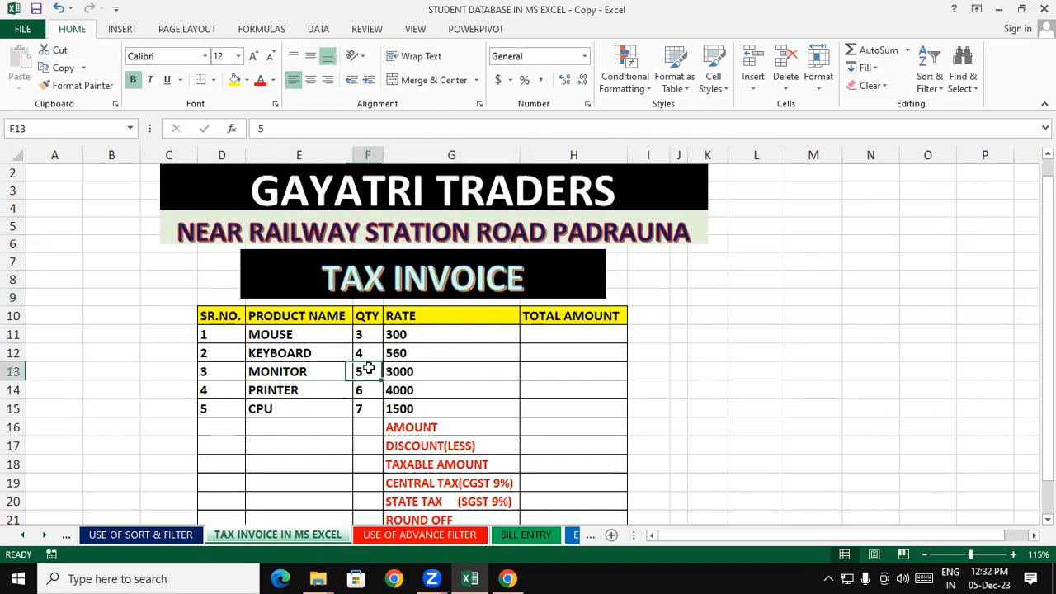
click(415, 372)
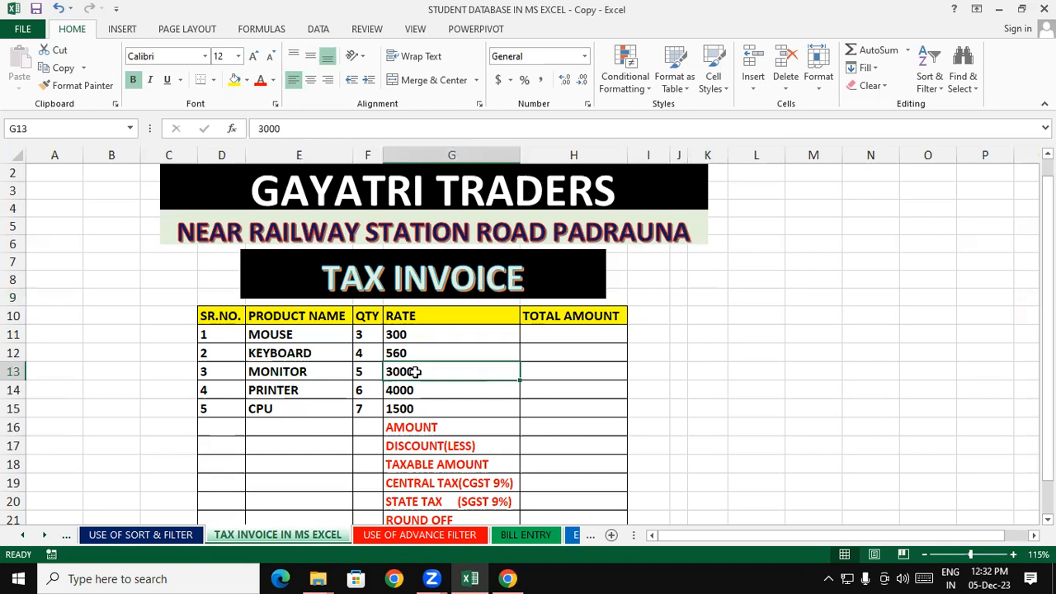
click(302, 391)
click(388, 391)
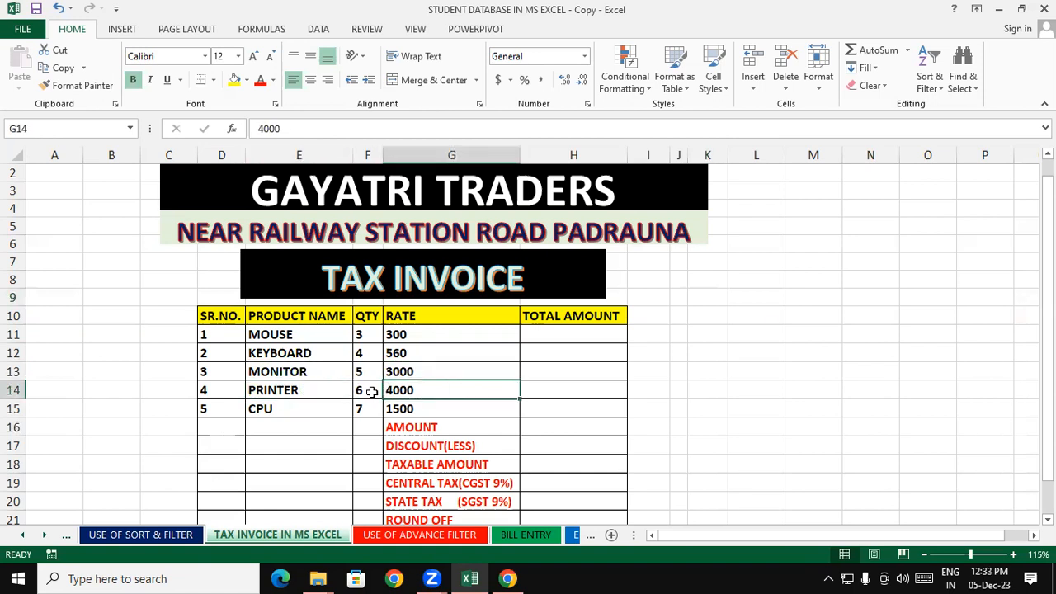
click(293, 407)
click(417, 408)
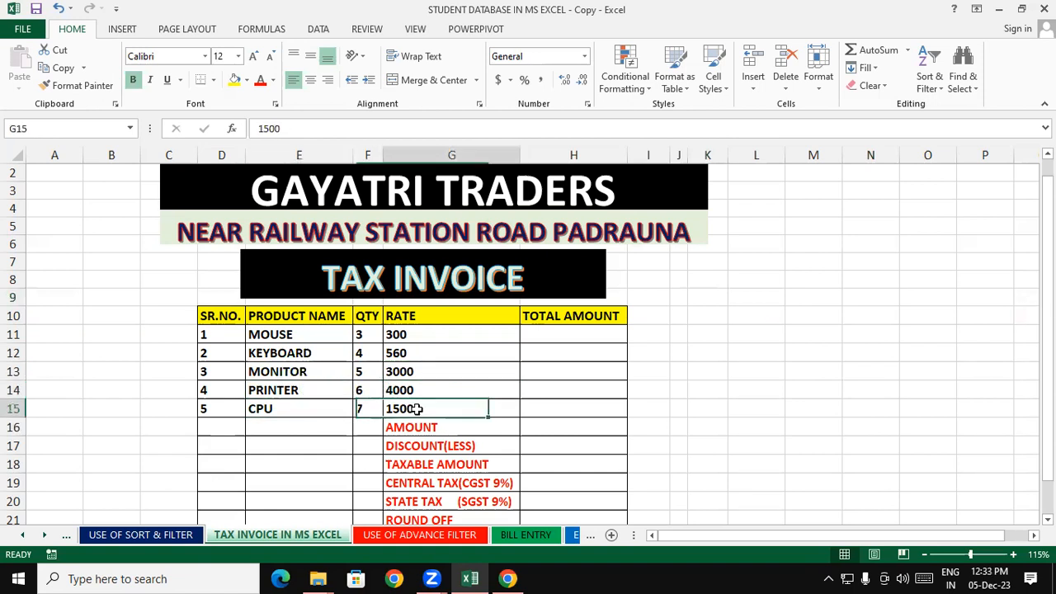
click(730, 359)
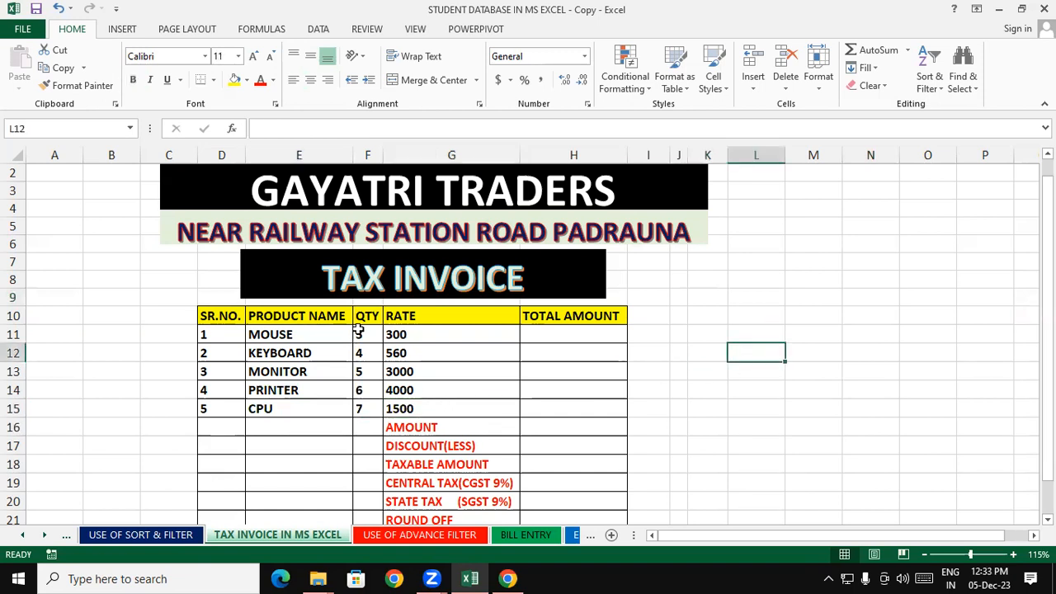
click(427, 329)
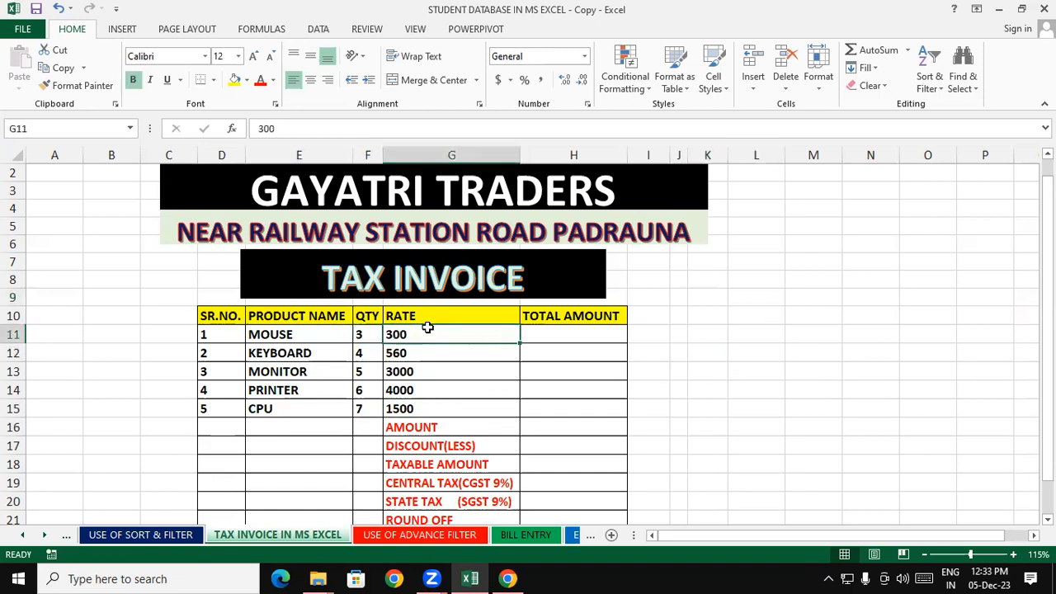
Calculate the mouse's total amount in H11 by multiplying quantity by rate with =F11*G11.
click(535, 332)
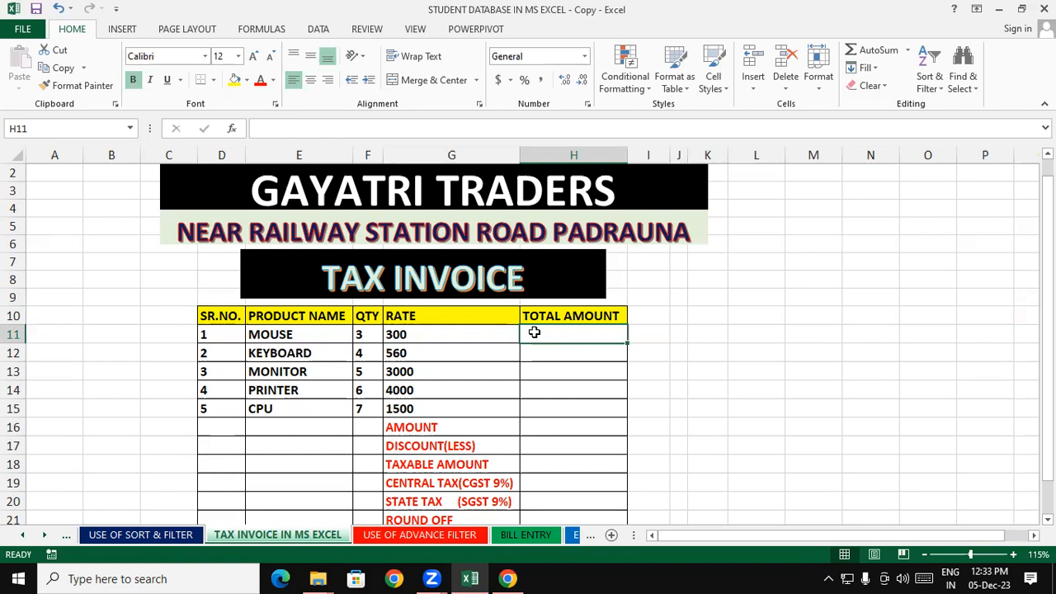
text(=)
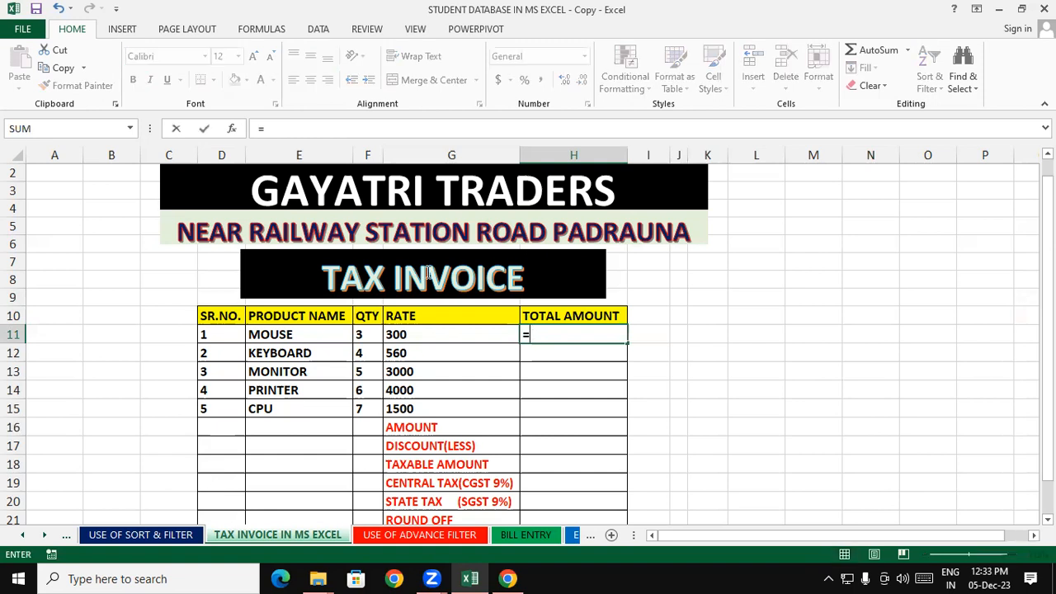
click(375, 331)
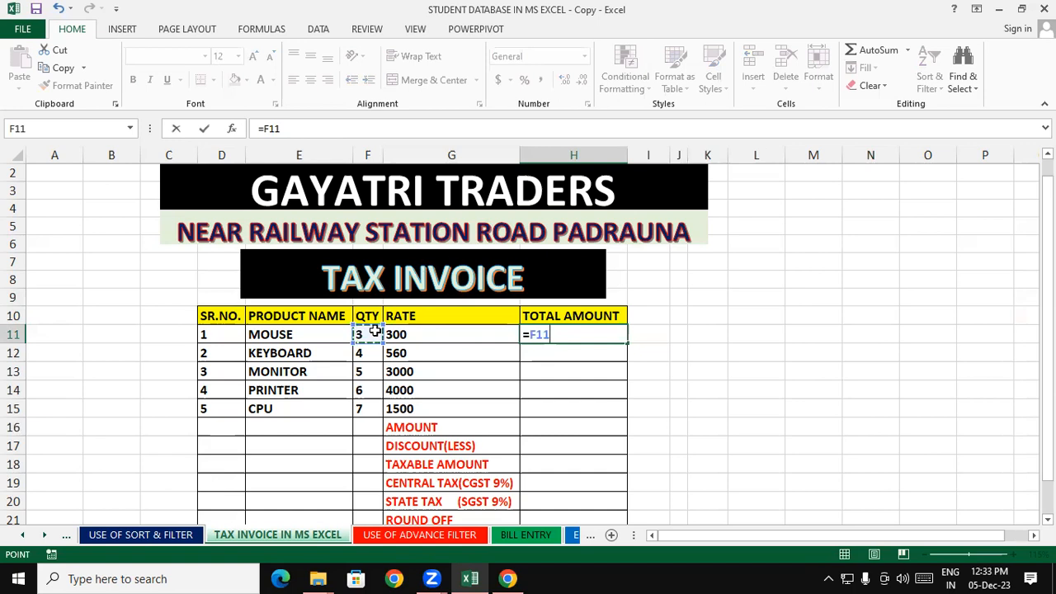
text(*)
click(409, 333)
key(ctrl+Return)
key(Return)
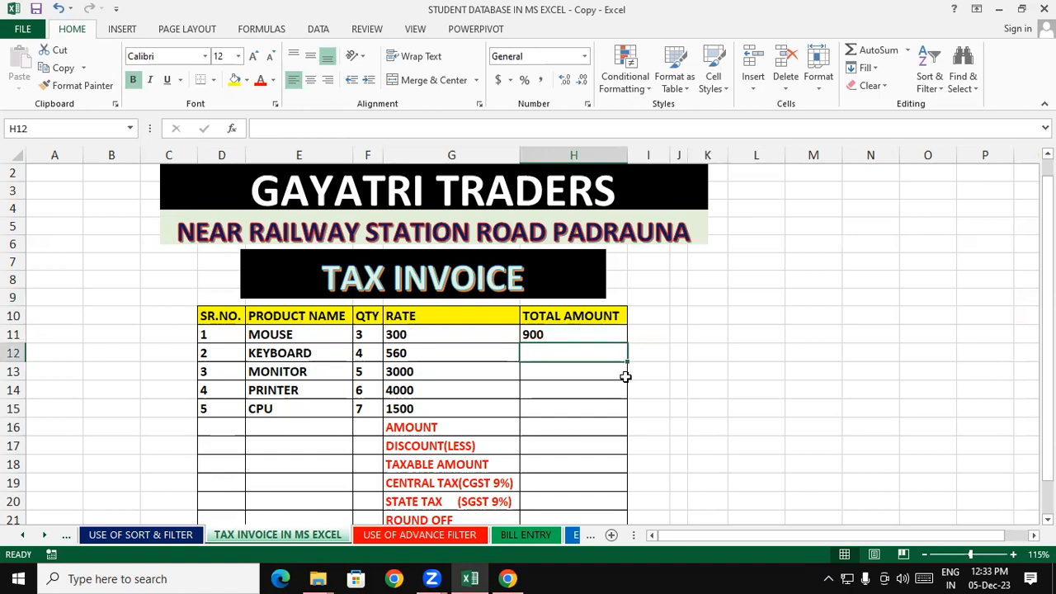
Fill the total amount formula from H11 down to H15 for the remaining products.
click(604, 334)
drag(629, 341, 630, 418)
click(684, 394)
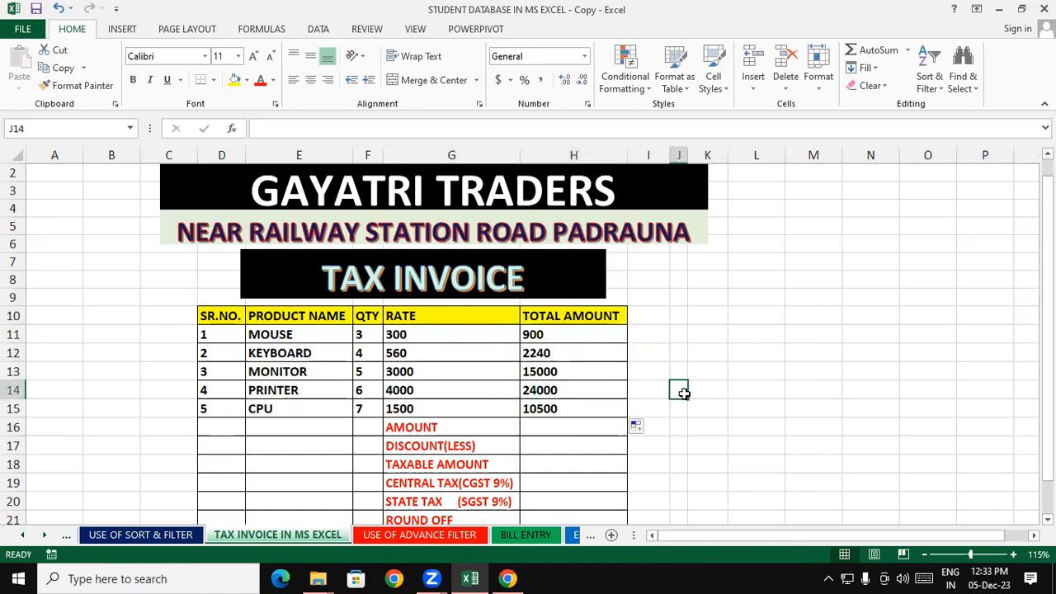
Check the mouse, keyboard and monitor totals against their quantities and rates, and look over the remaining product rows.
click(413, 334)
click(279, 334)
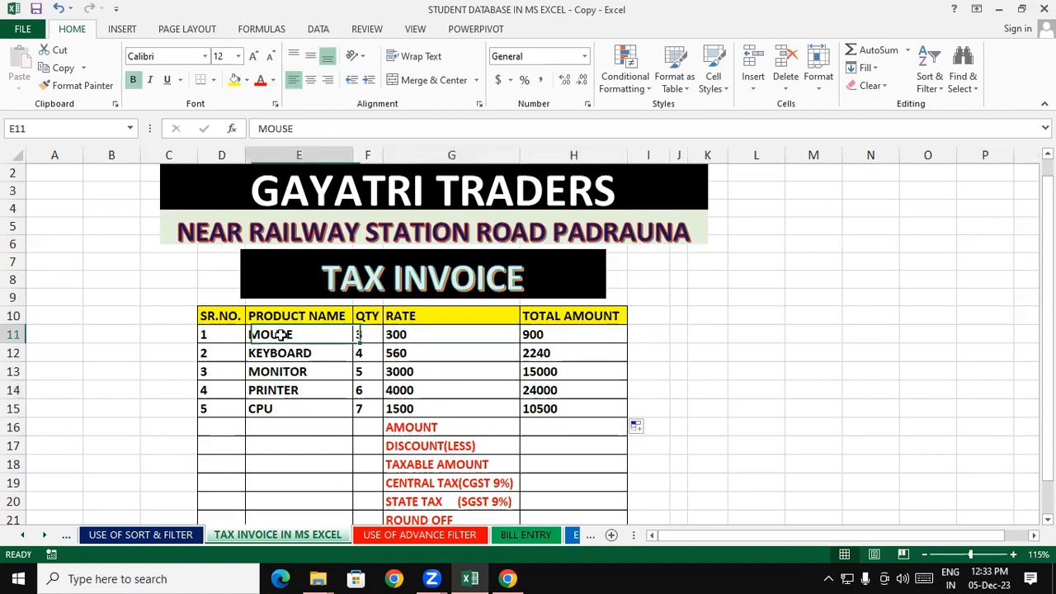
click(380, 335)
click(417, 336)
click(565, 336)
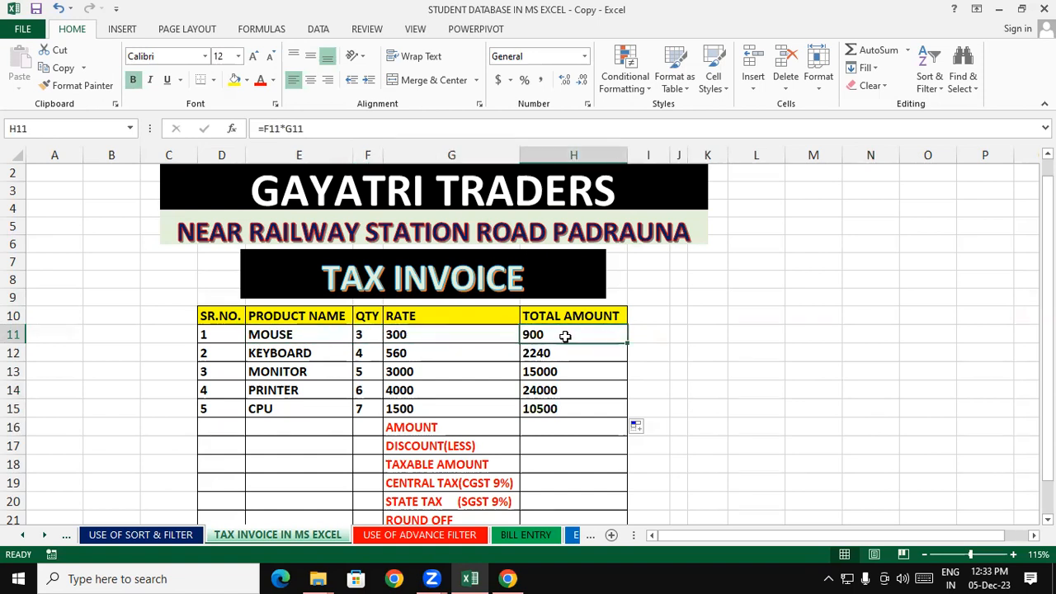
click(415, 352)
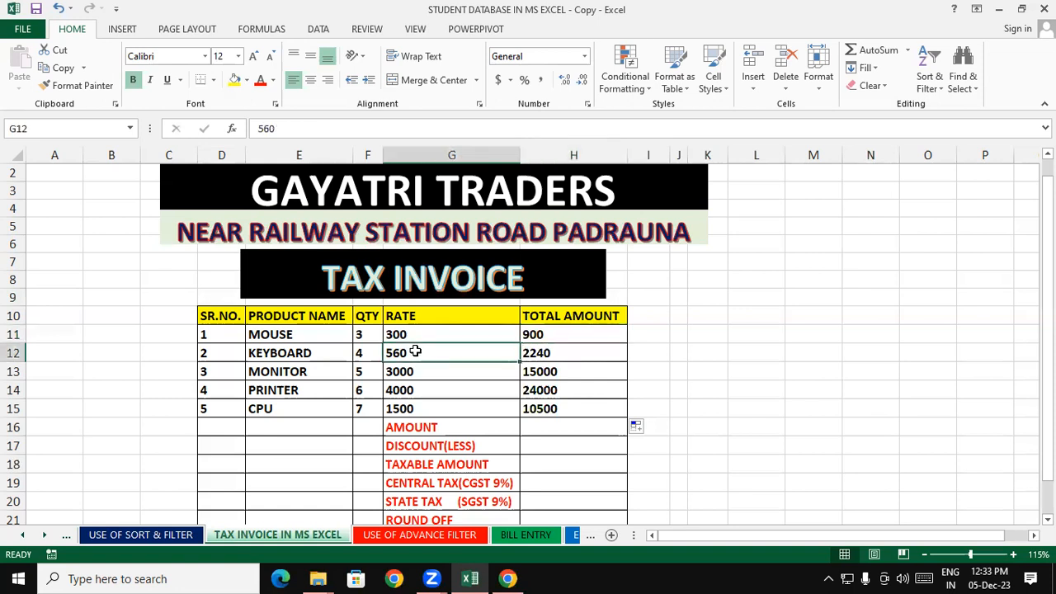
click(368, 353)
click(452, 353)
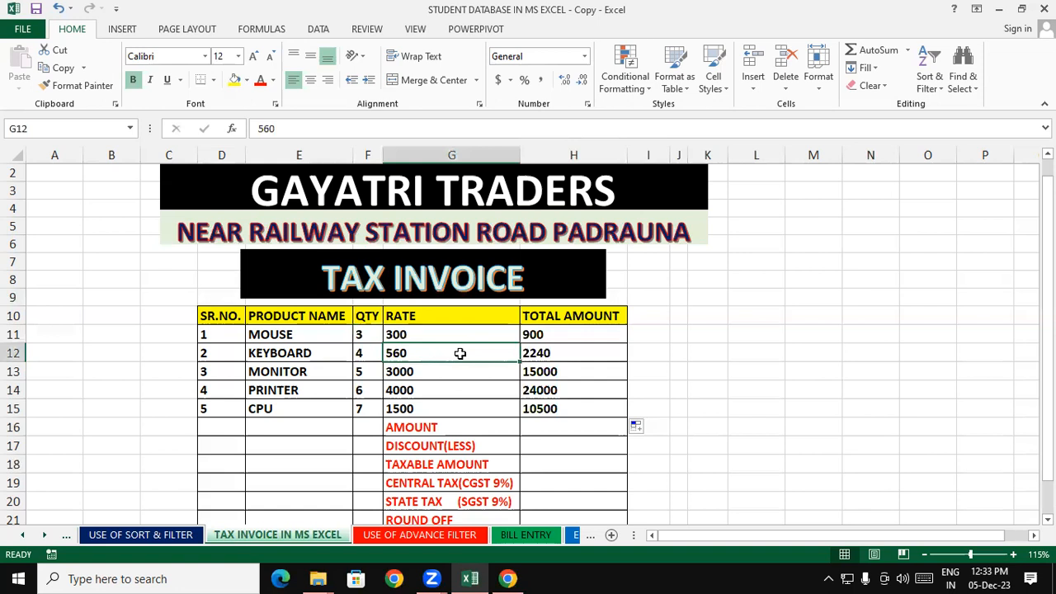
click(547, 352)
click(431, 376)
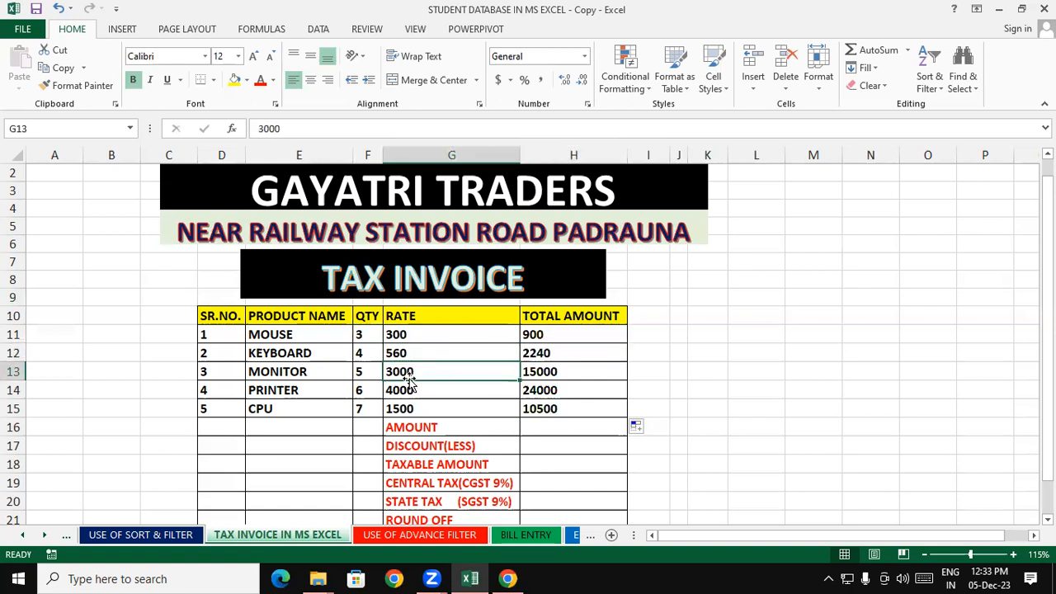
click(361, 372)
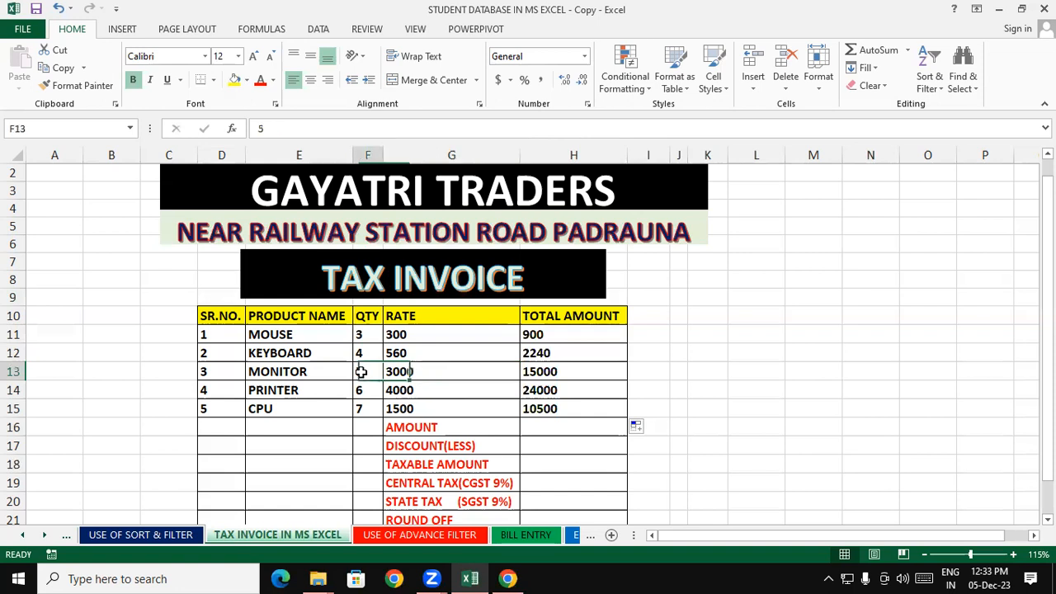
click(549, 373)
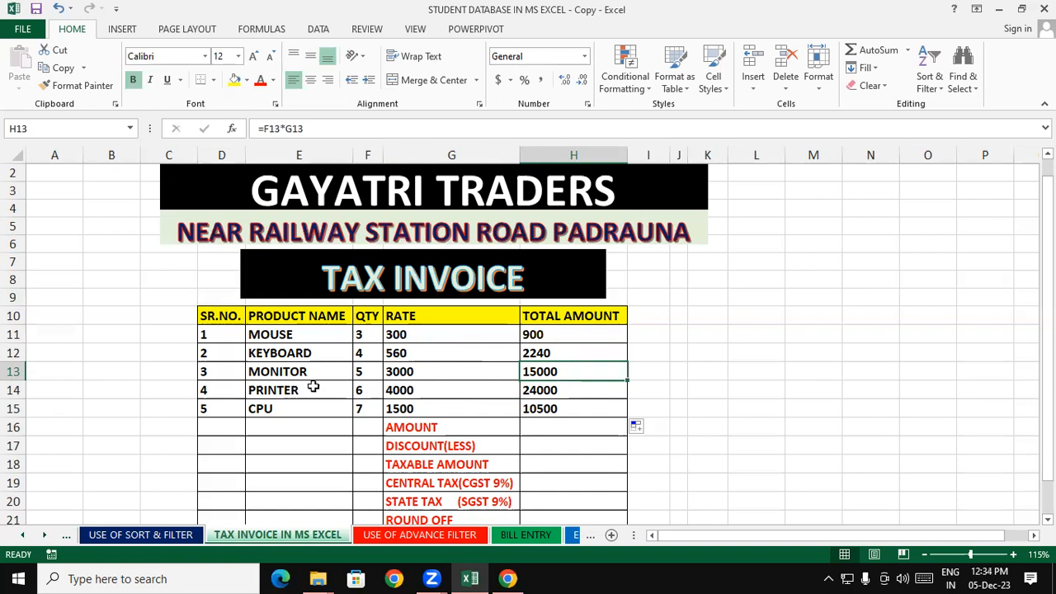
drag(255, 354, 465, 405)
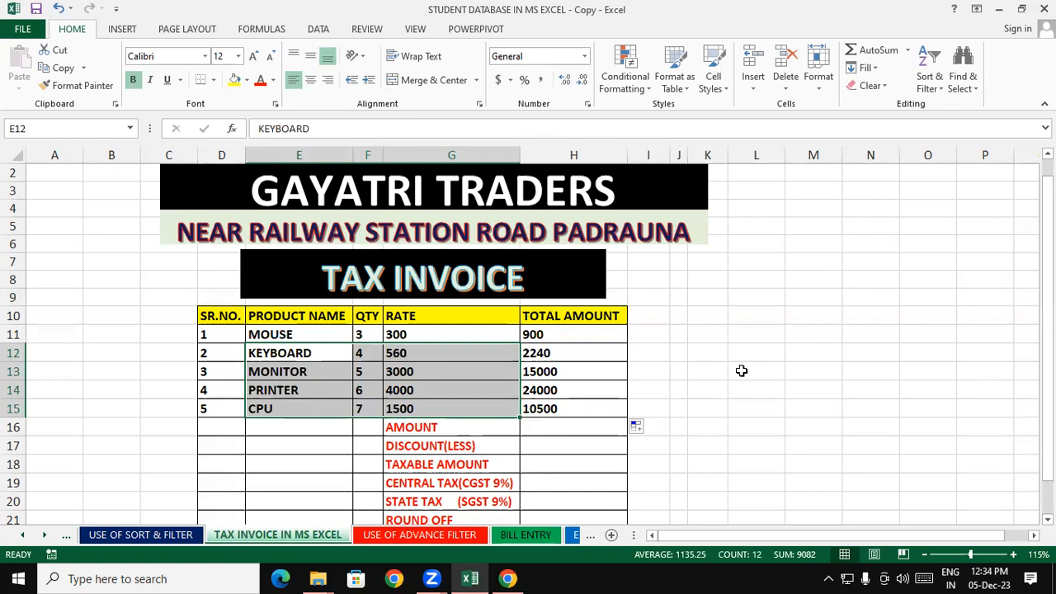
click(742, 370)
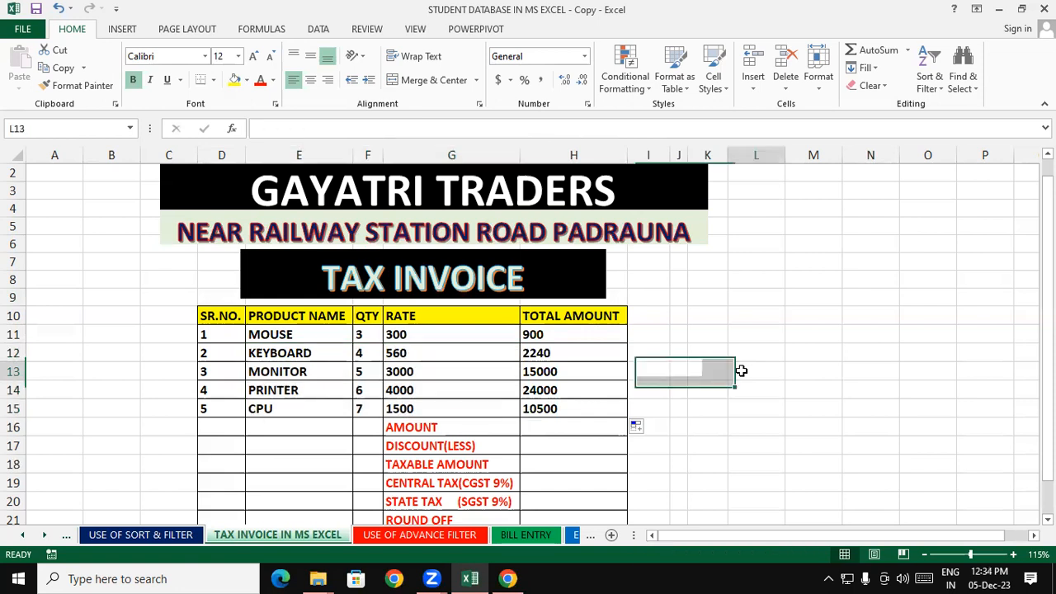
Sum the product totals in the AMOUNT row, cell H16, with =SUM(H11:H15).
click(560, 423)
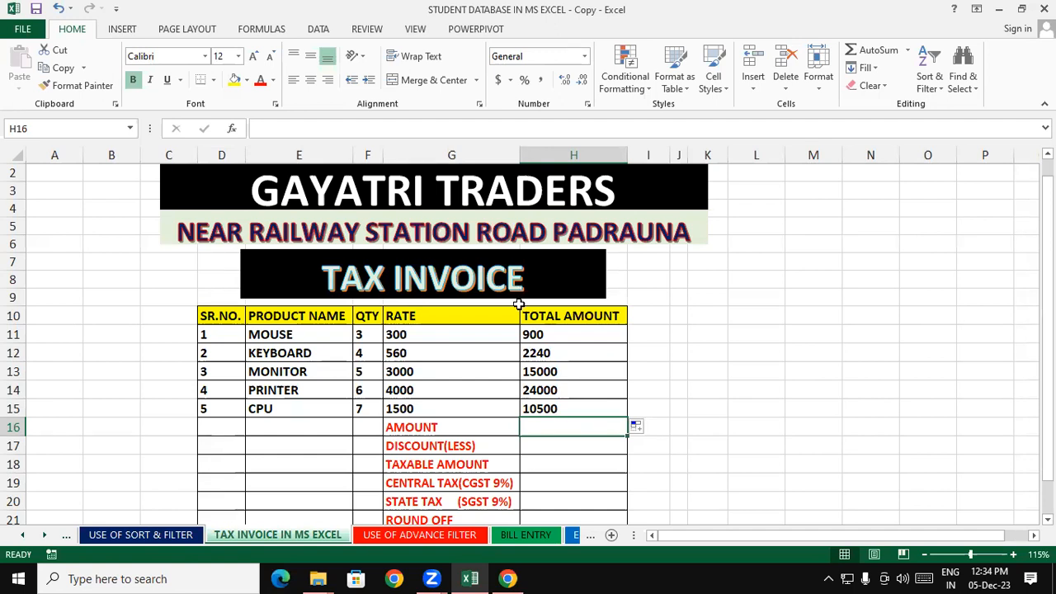
drag(573, 334, 575, 412)
click(566, 427)
key(alt+equal)
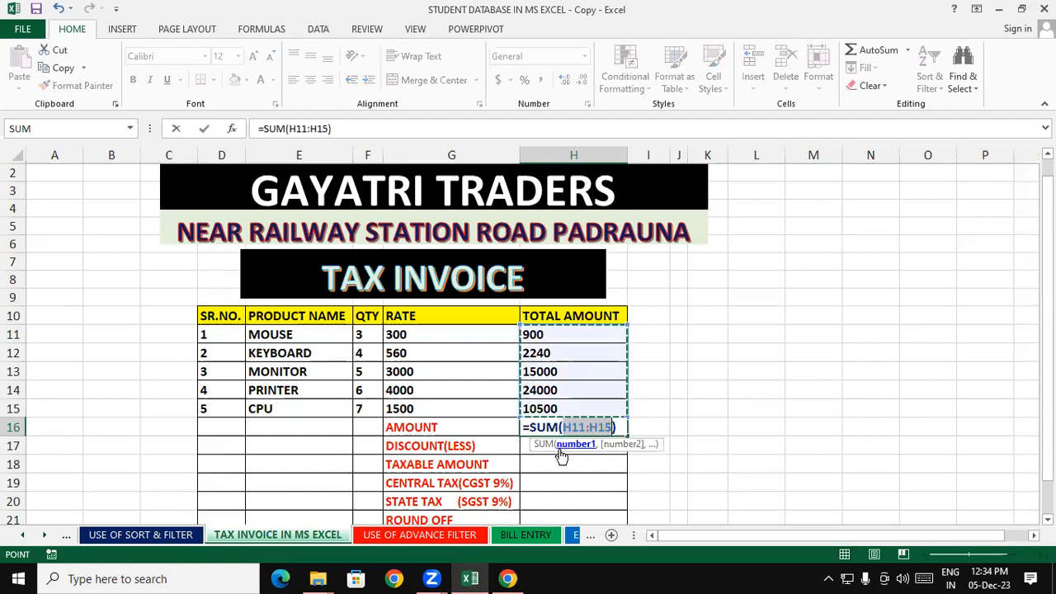
key(Return)
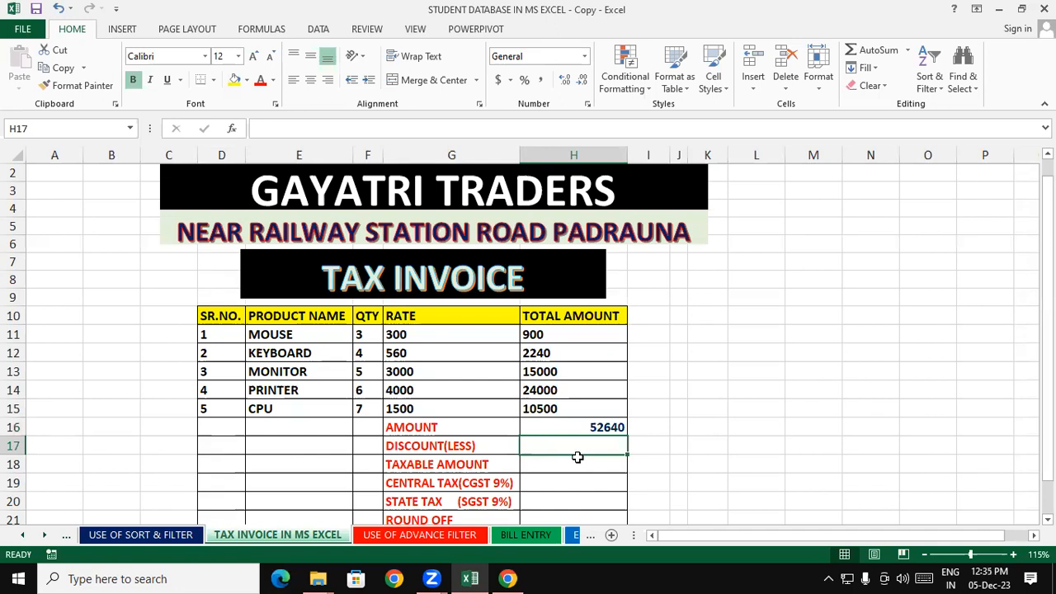
Clear the sum from the AMOUNT row, cell H16.
click(582, 427)
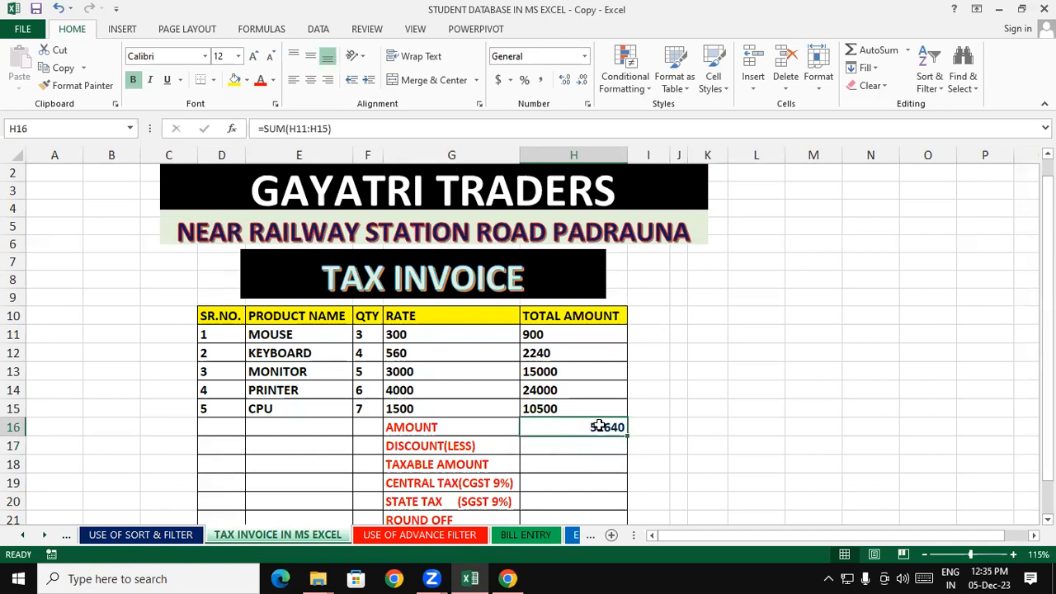
key(Delete)
click(708, 373)
click(366, 335)
click(300, 372)
click(368, 368)
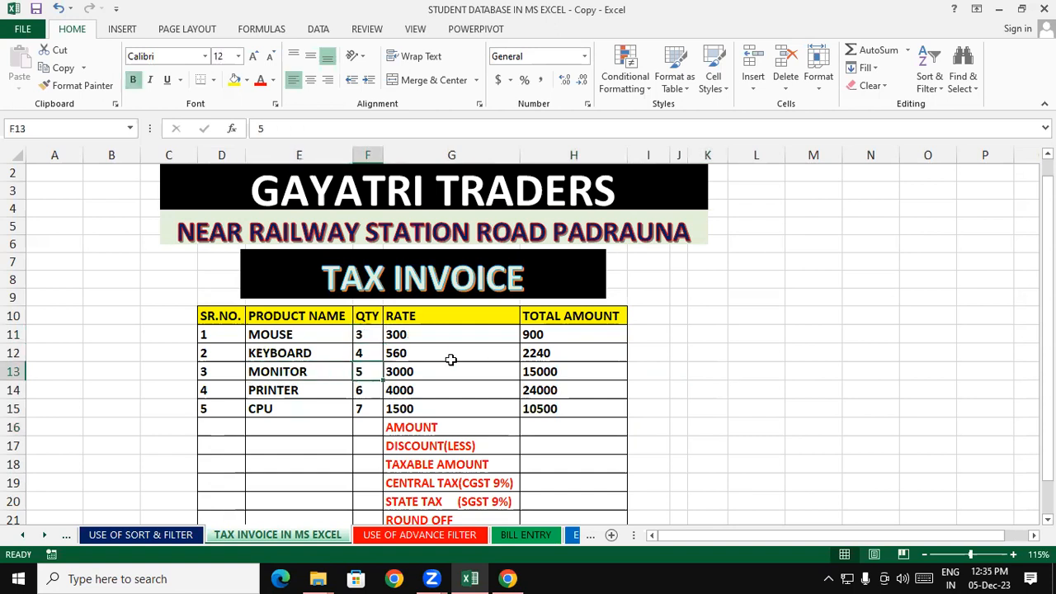
click(450, 359)
click(771, 373)
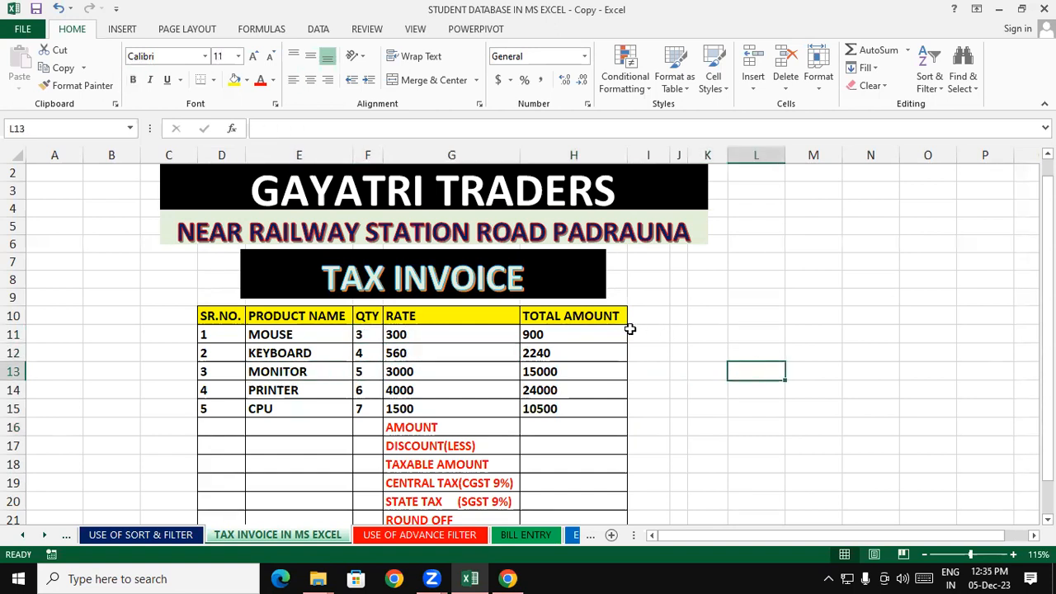
Total the product amounts H11:H15 into the AMOUNT row with AutoSum.
drag(594, 333, 590, 408)
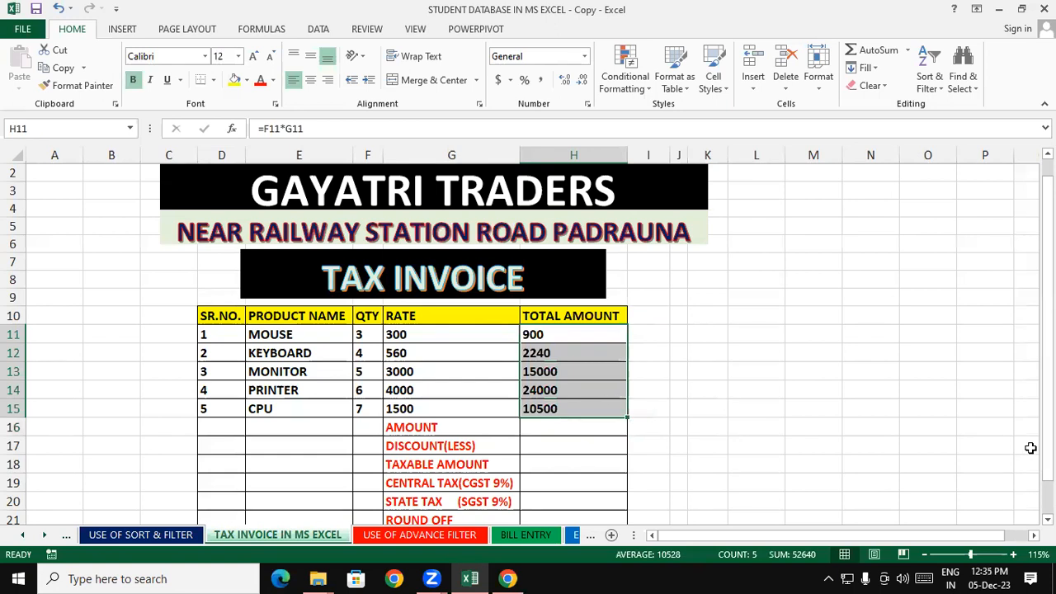
key(alt+equal)
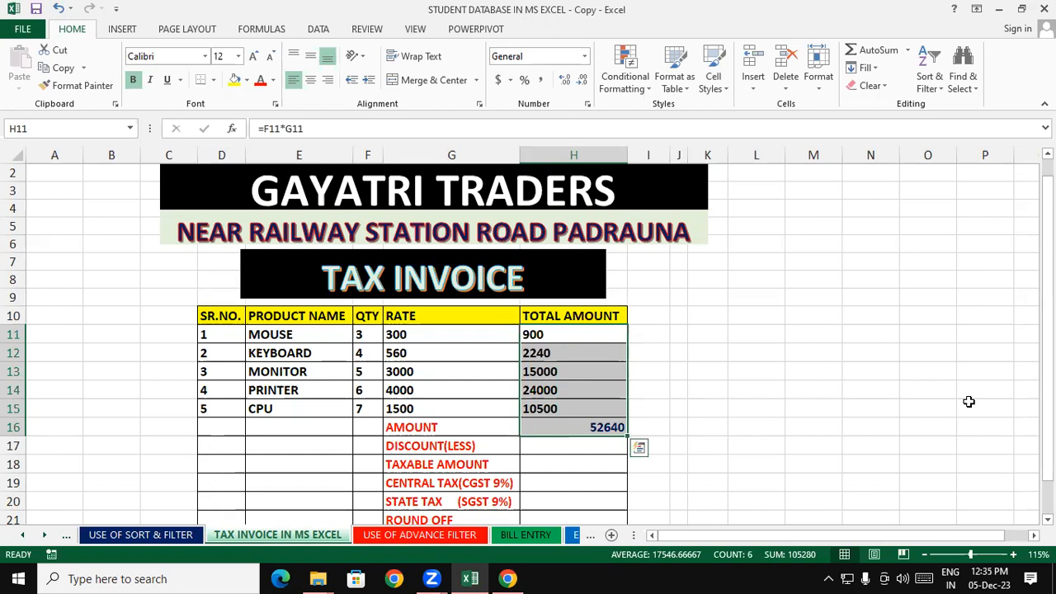
click(850, 410)
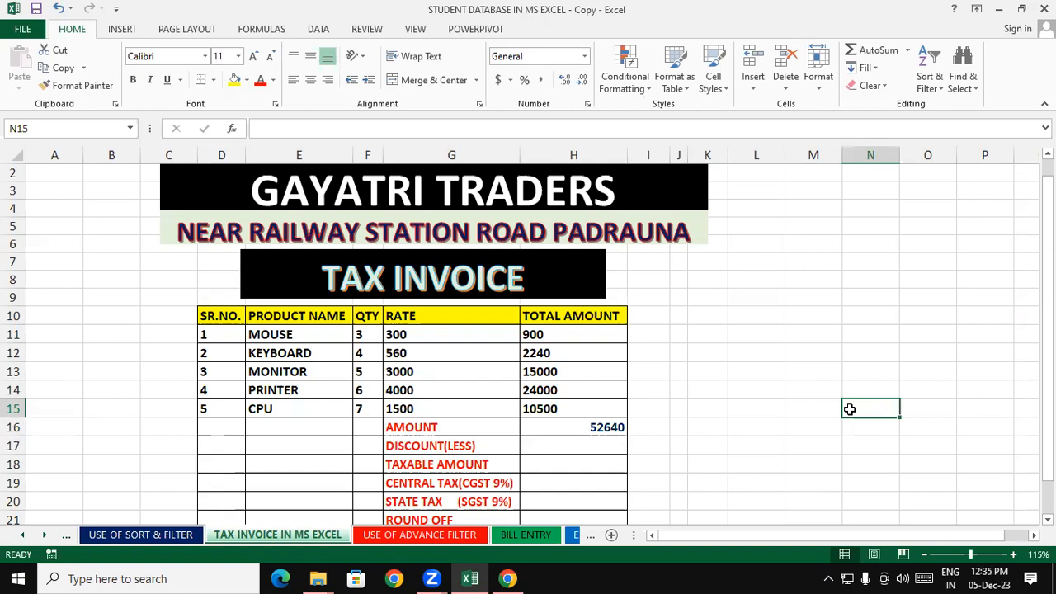
Enter a discount of 240 in the DISCOUNT(LESS) row, cell H17.
click(595, 448)
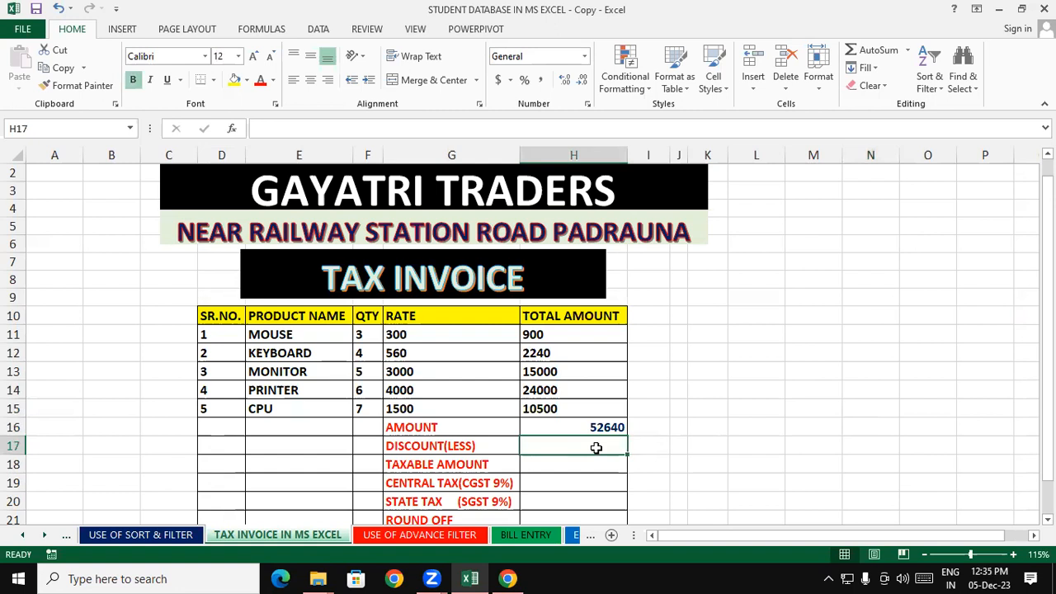
text(240)
click(877, 377)
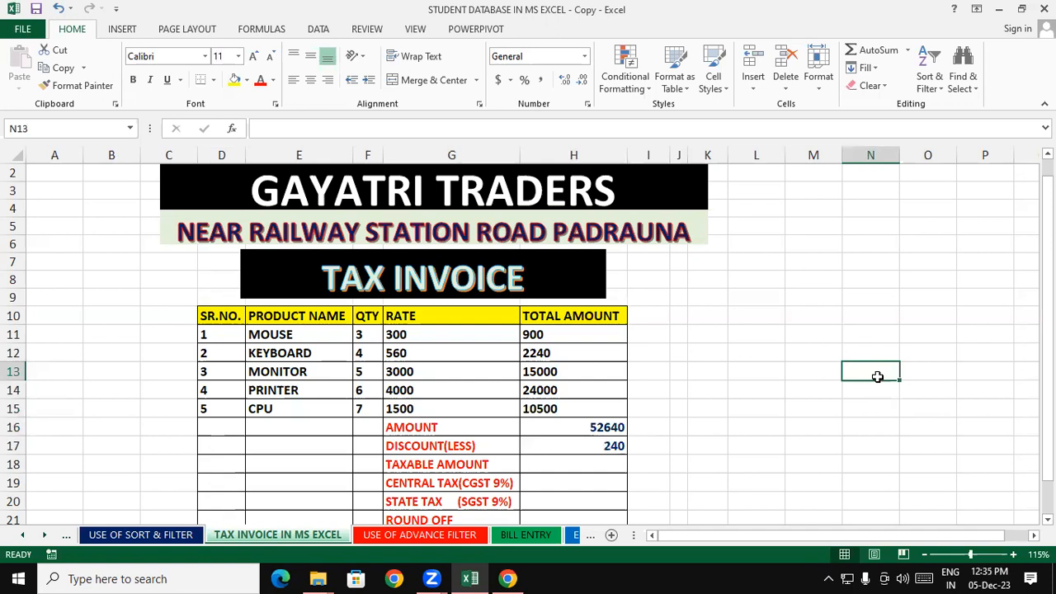
Calculate the taxable amount in H18 by subtracting the discount from the amount with =H16-H17.
click(590, 461)
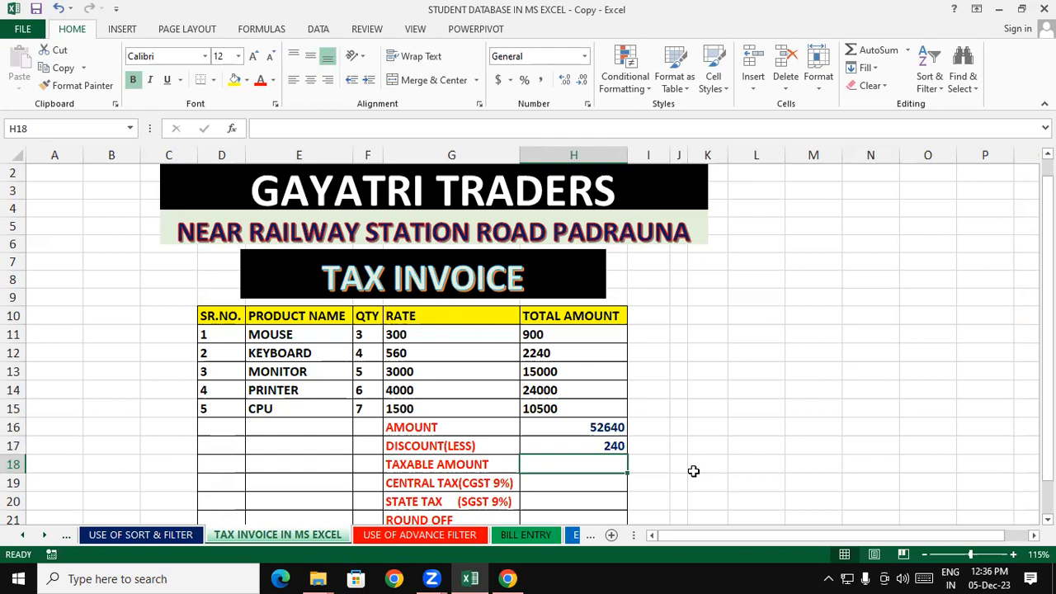
click(594, 429)
drag(573, 447, 563, 464)
click(563, 464)
text(=)
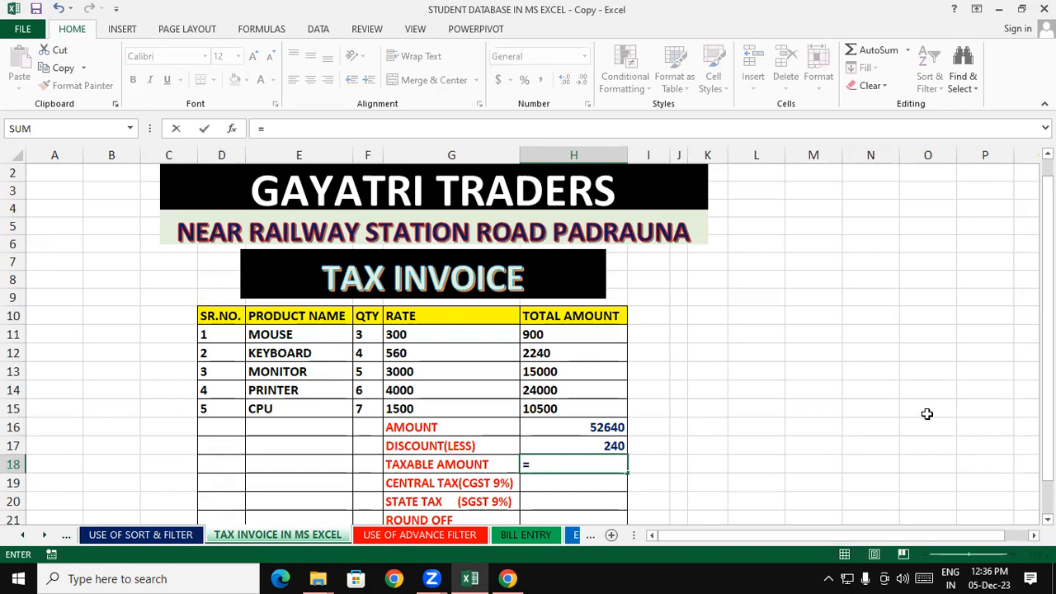
click(587, 429)
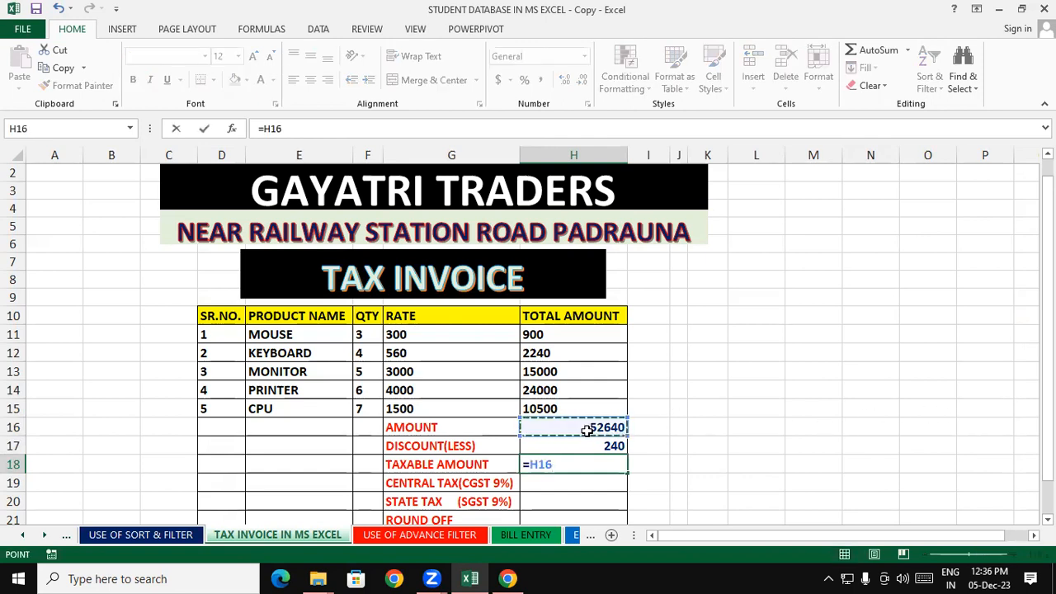
text(-)
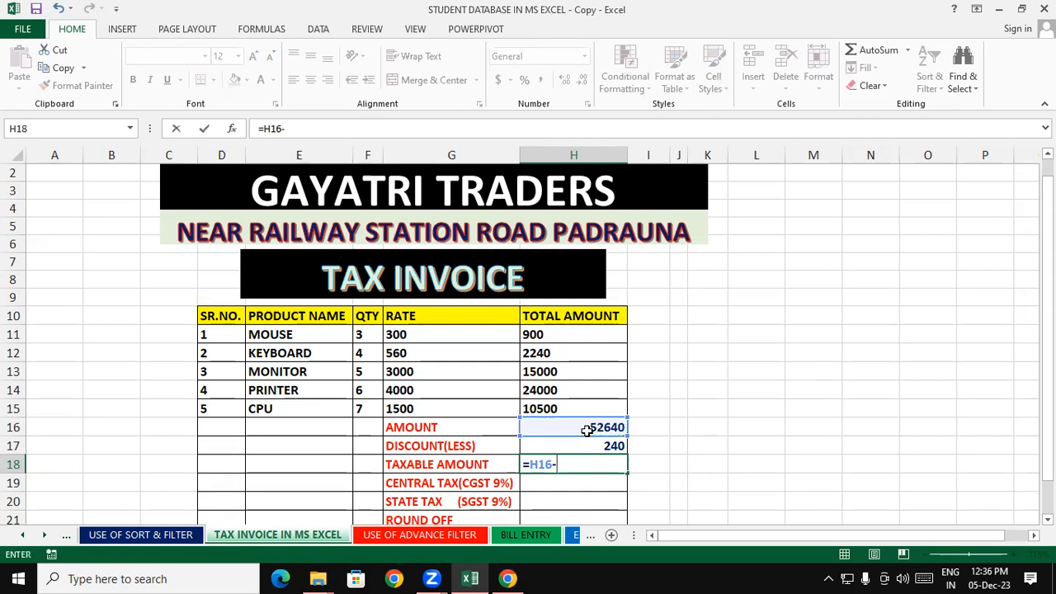
click(568, 445)
key(Return)
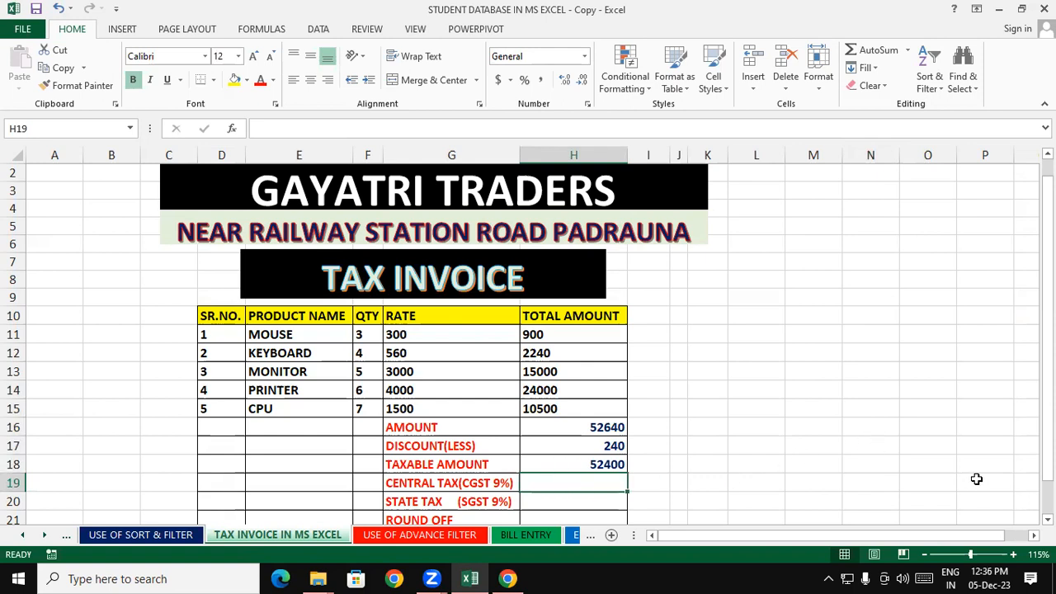
Look over the lower invoice rows, examining the taxable amount and the central and state tax labels.
click(1048, 520)
click(1048, 520)
click(1048, 519)
click(830, 427)
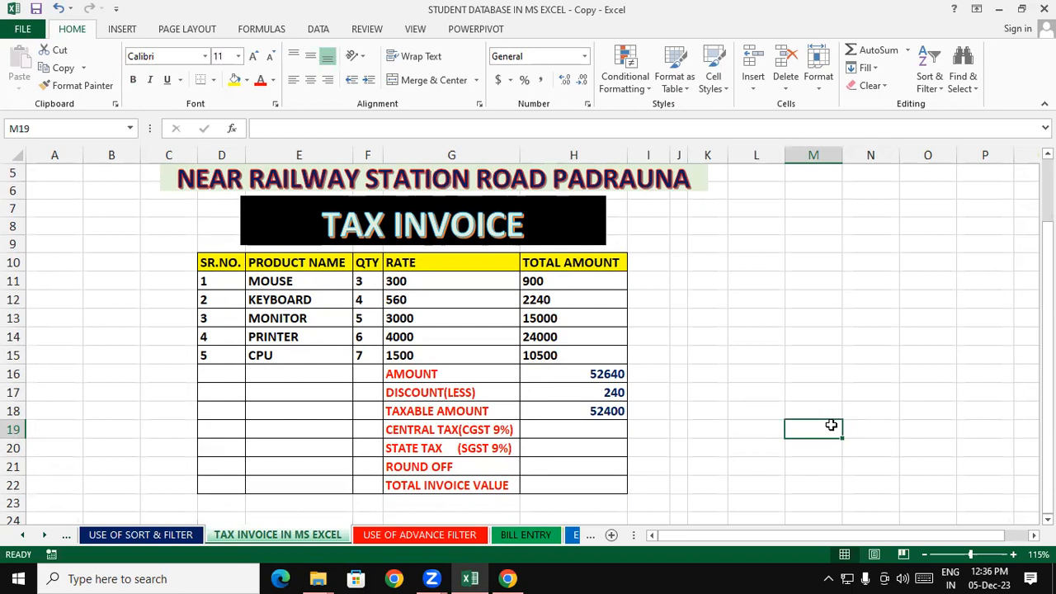
click(610, 411)
click(779, 411)
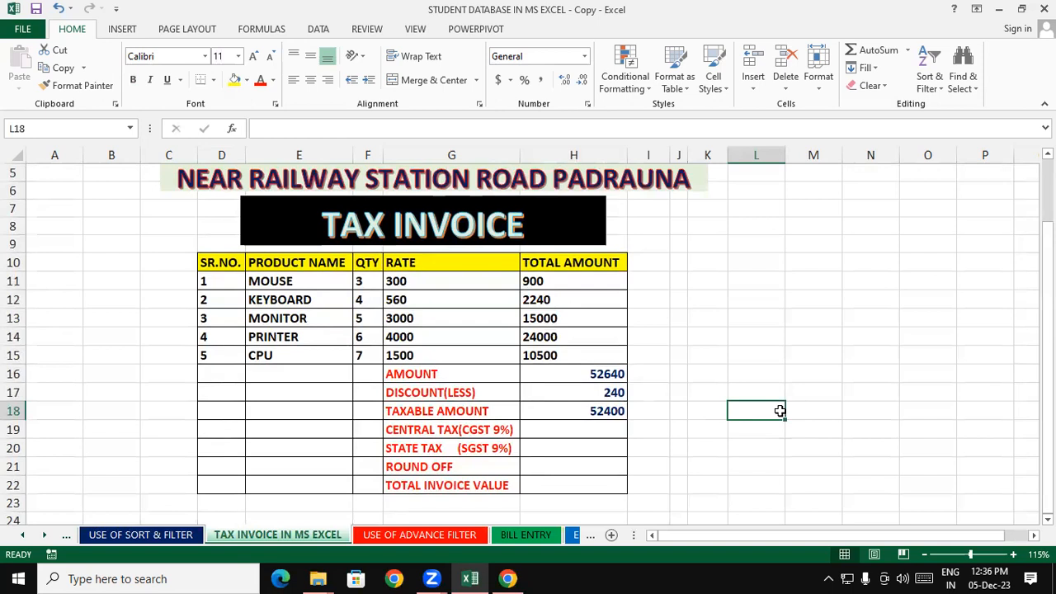
click(579, 446)
click(859, 390)
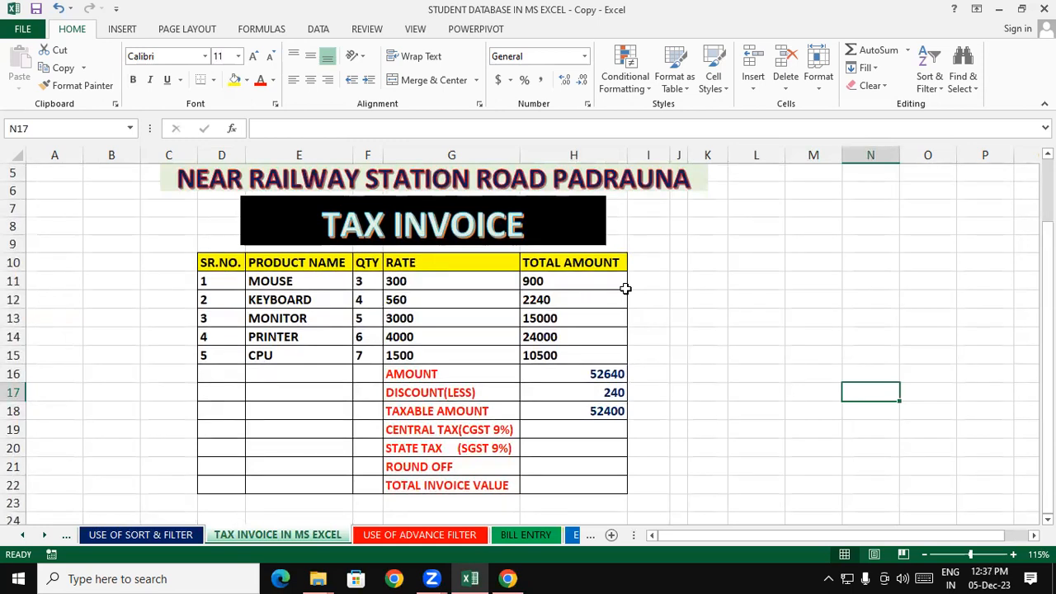
click(760, 391)
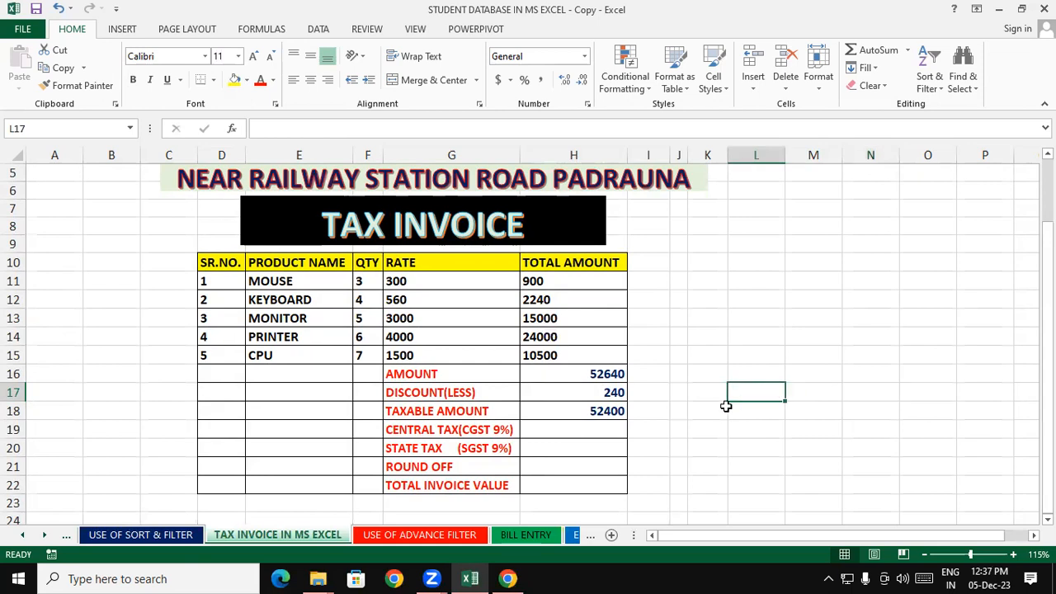
click(448, 430)
click(446, 448)
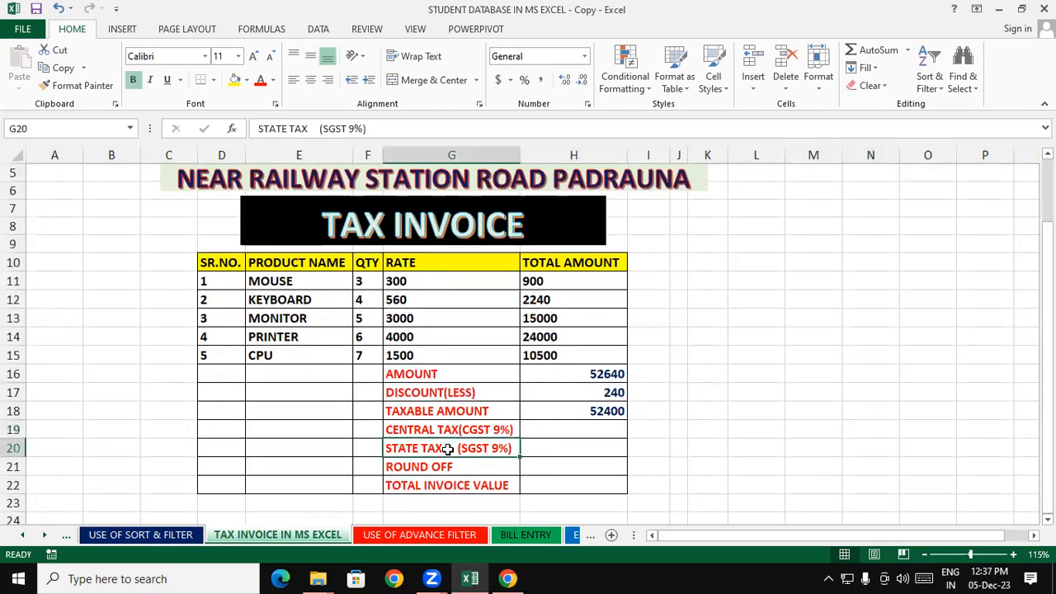
click(689, 443)
Calculate the 9% central tax on the taxable amount in H19 with =H18*9/100.
click(592, 430)
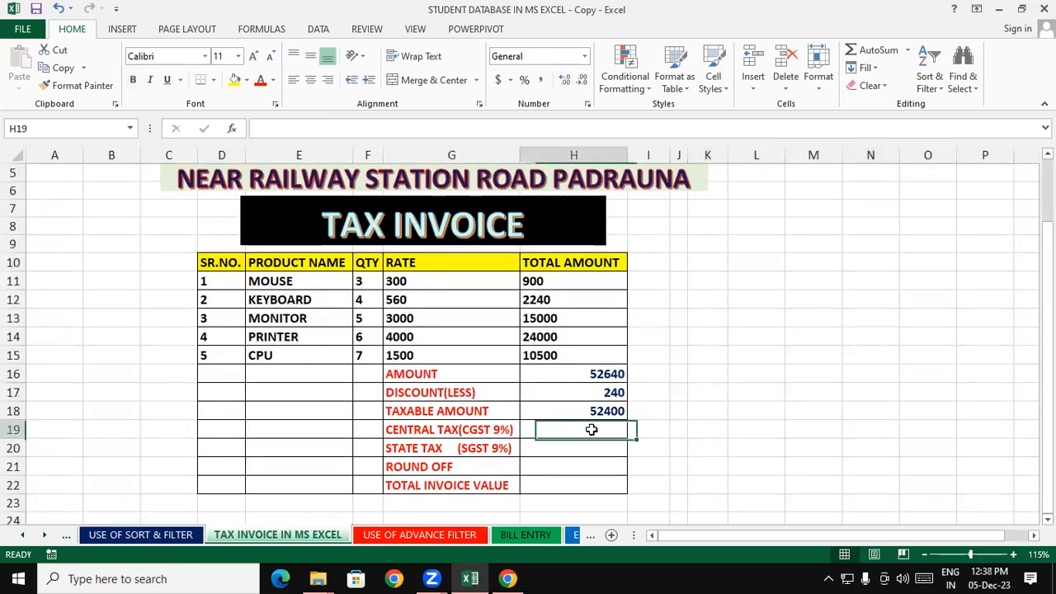
text(=)
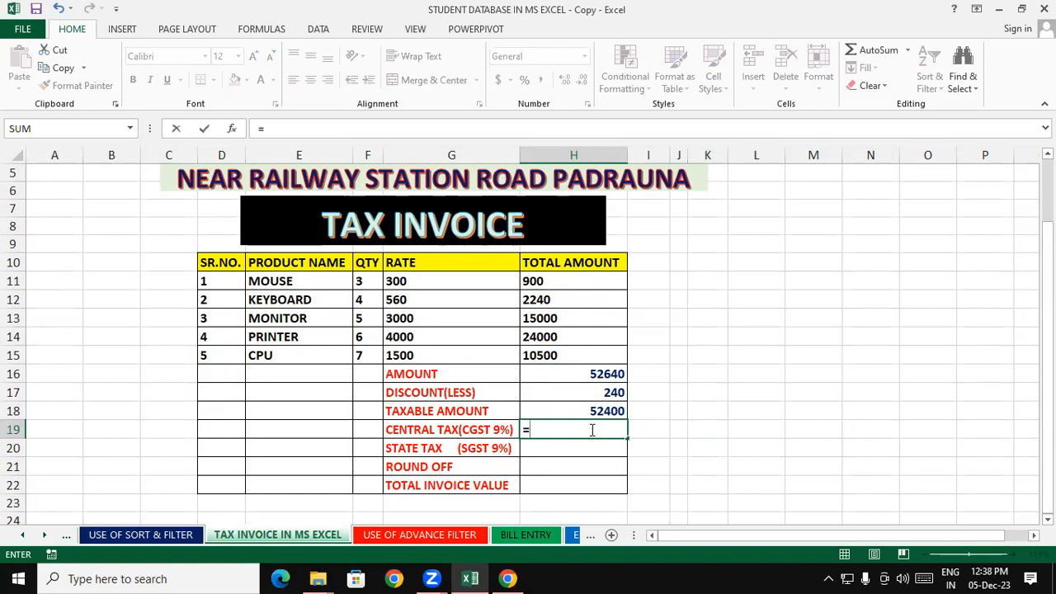
click(581, 411)
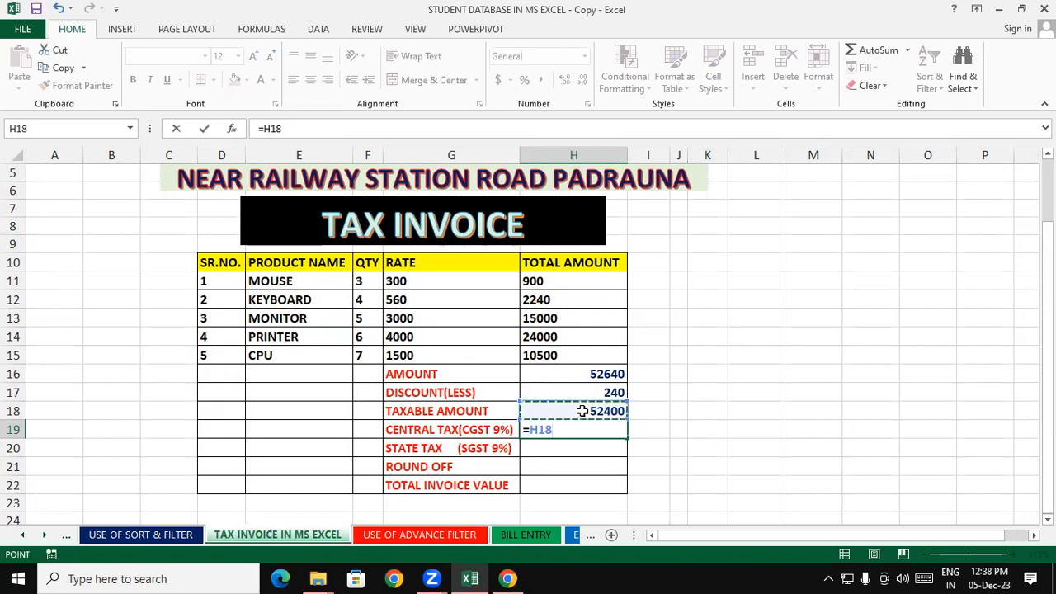
text(*9/10)
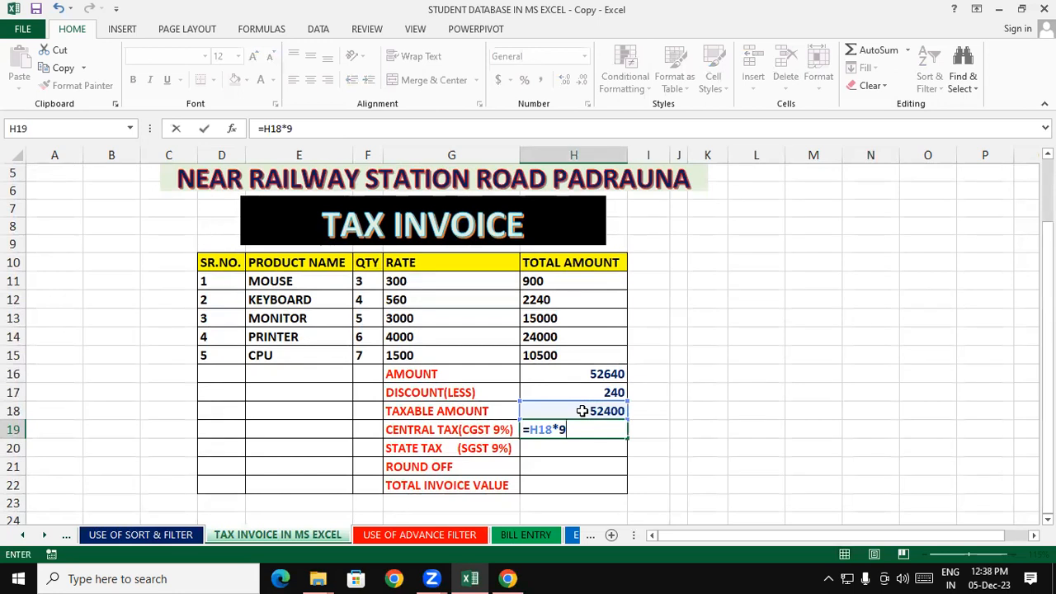
text(0)
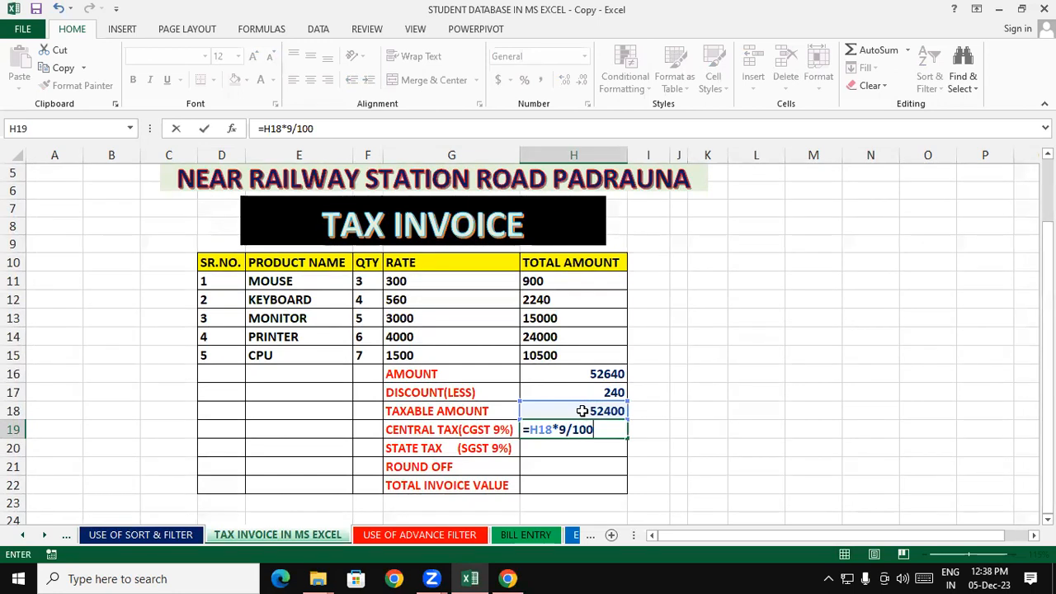
key(Return)
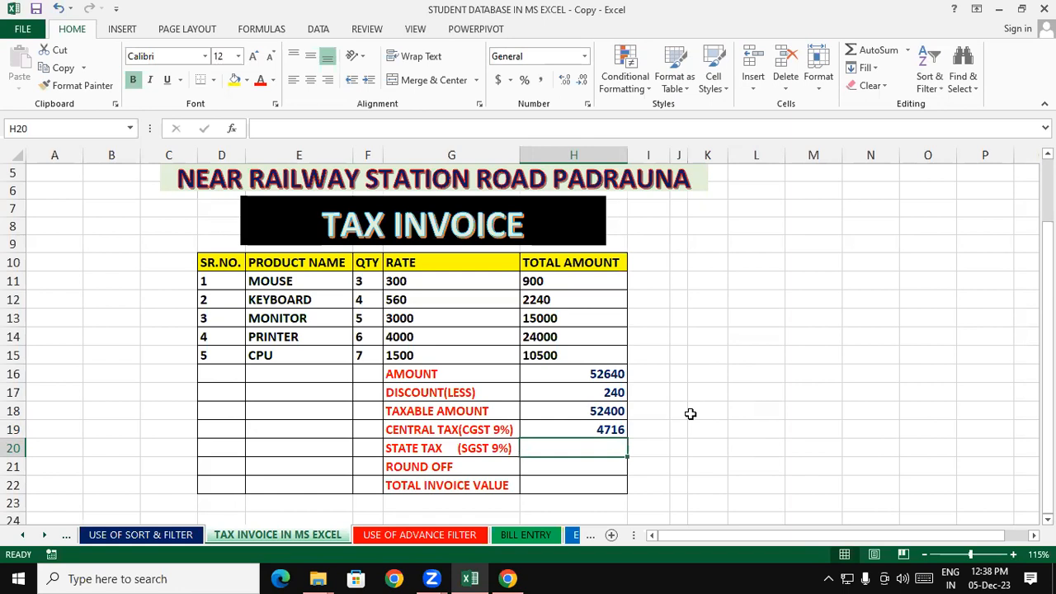
Calculate the 9% state tax on the taxable amount in H20 with =H18*9/100.
text(=)
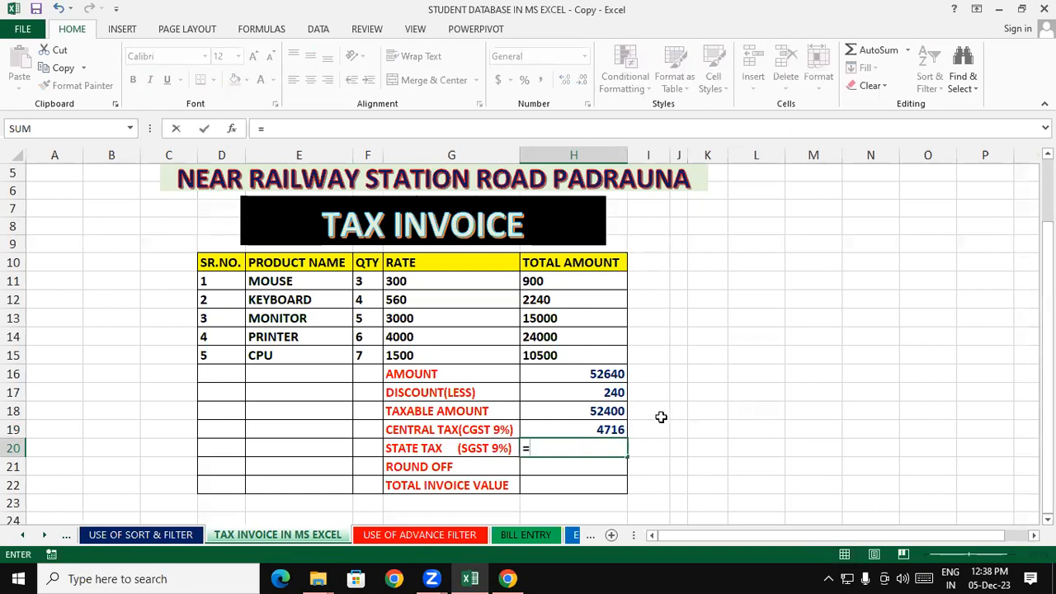
click(608, 415)
text(*9/100)
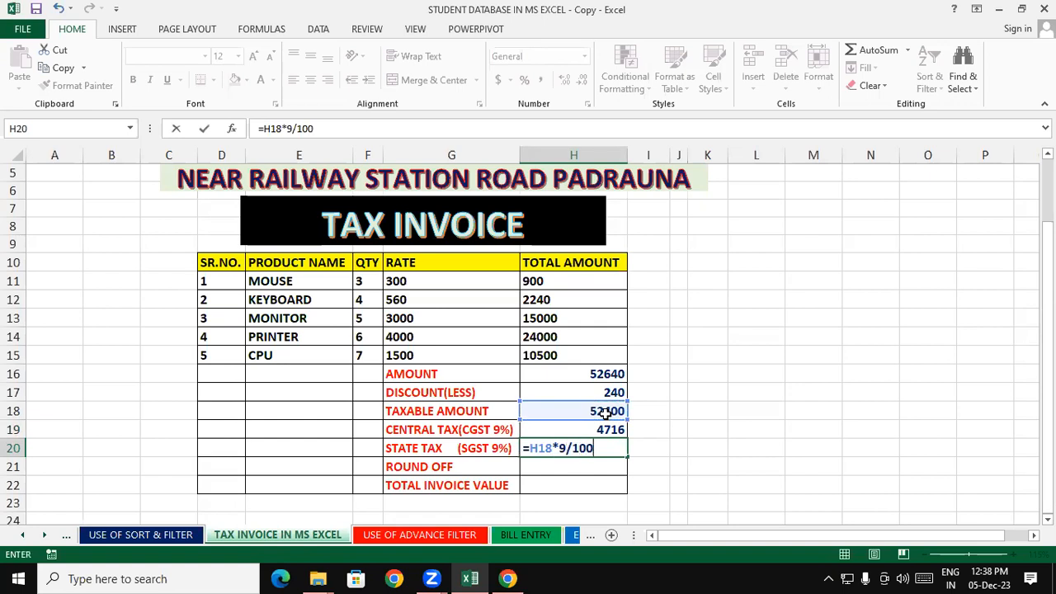
key(Return)
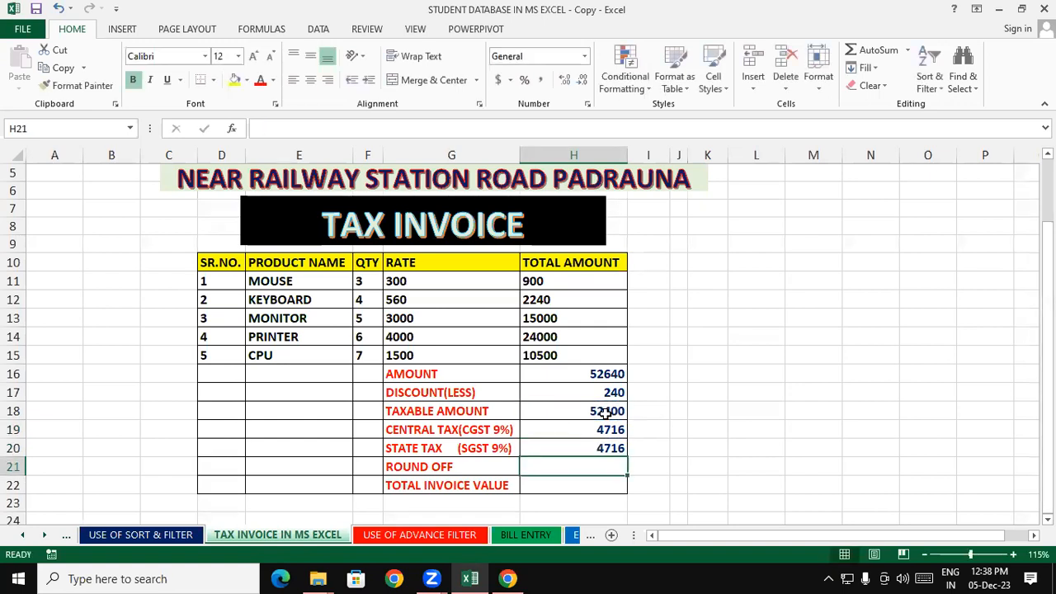
click(749, 464)
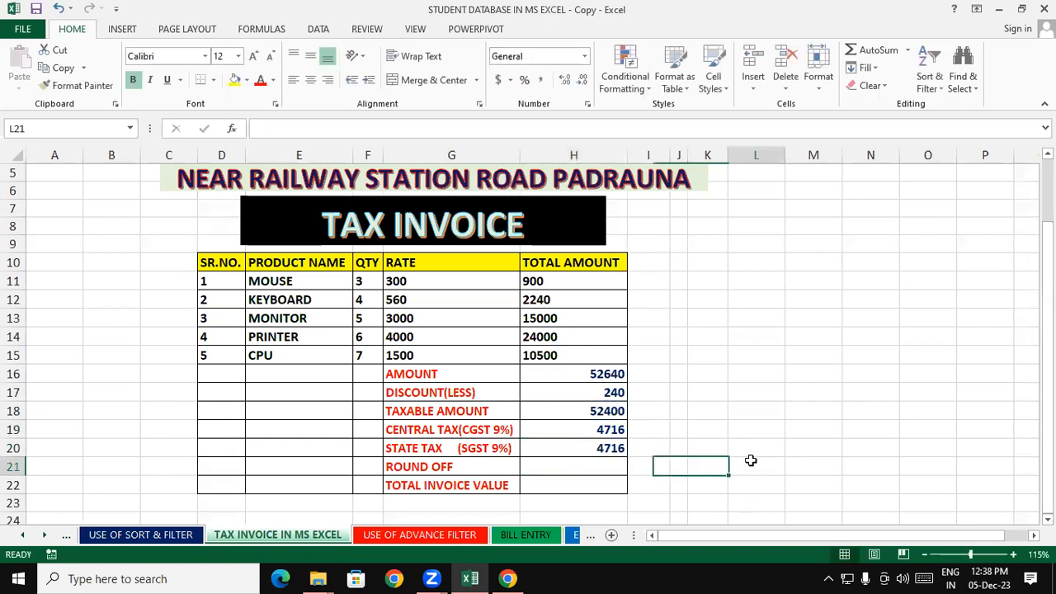
Add the central and state tax in the ROUND OFF row, cell H21, with =SUM(H19:H20).
click(588, 407)
click(733, 429)
click(611, 464)
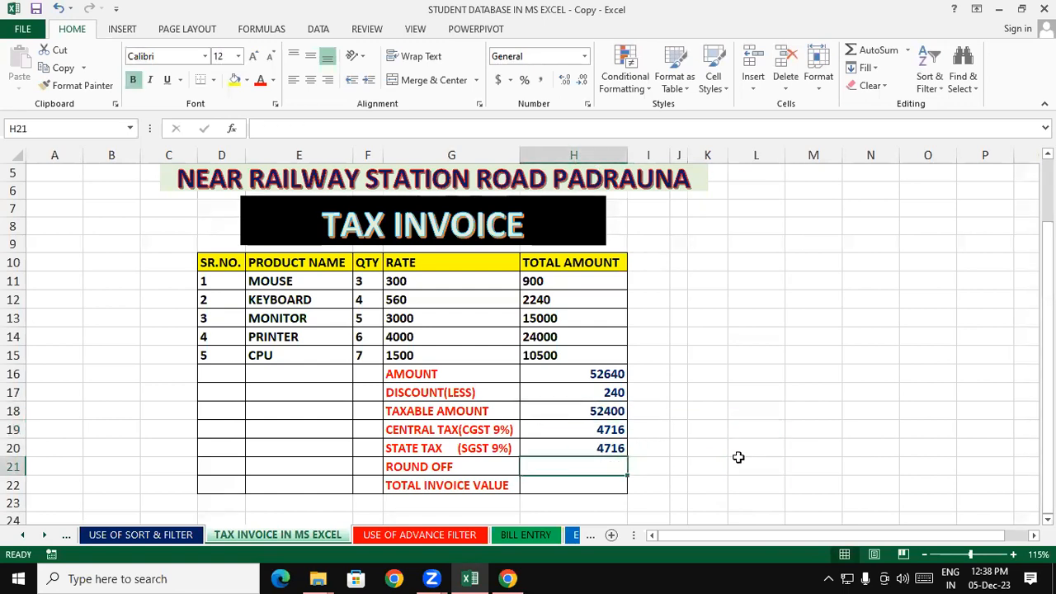
text(=S)
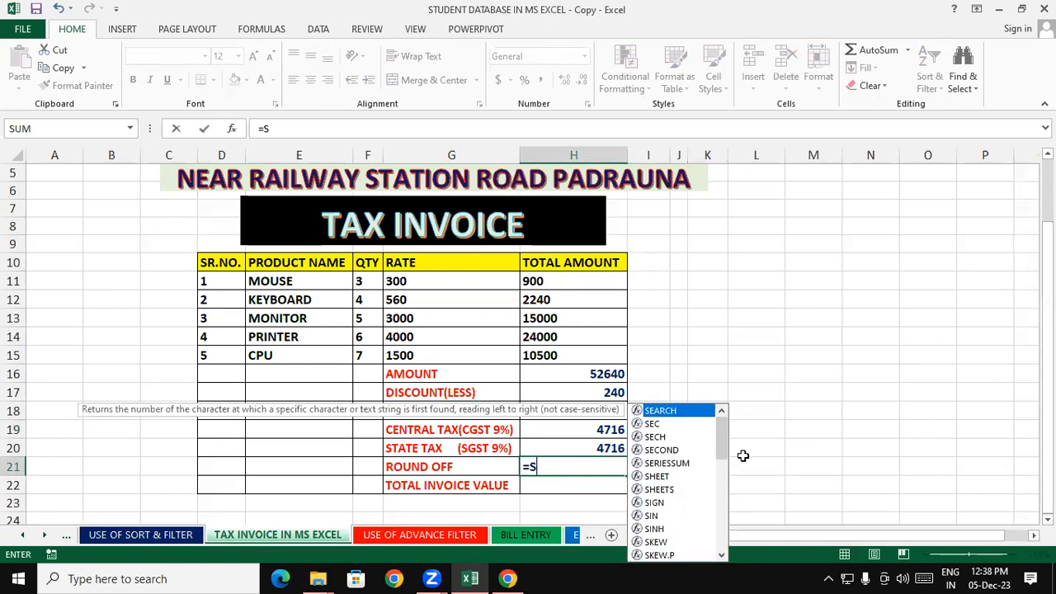
text(UM()
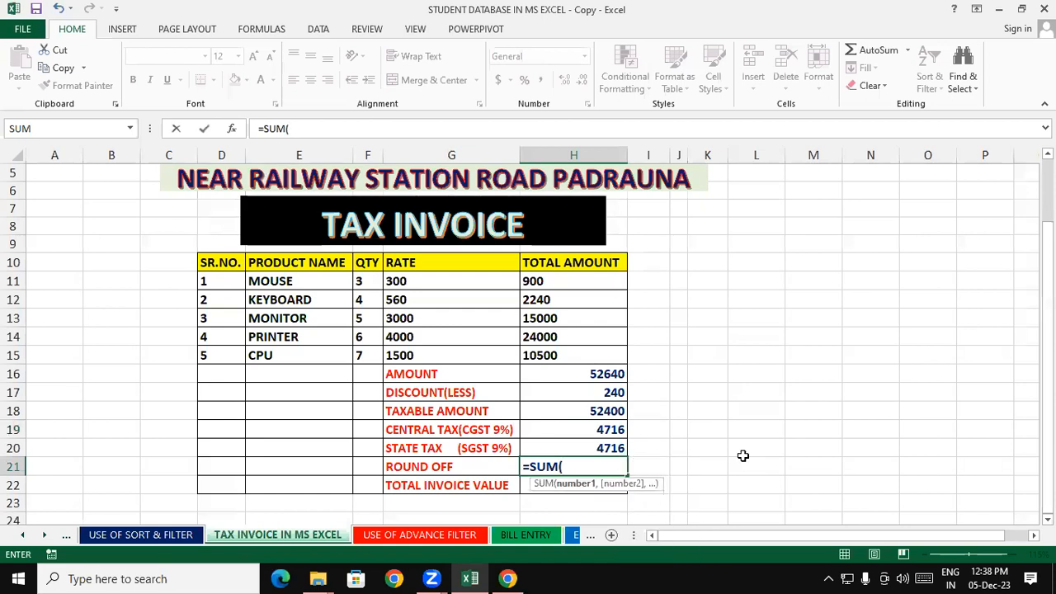
drag(611, 433, 606, 452)
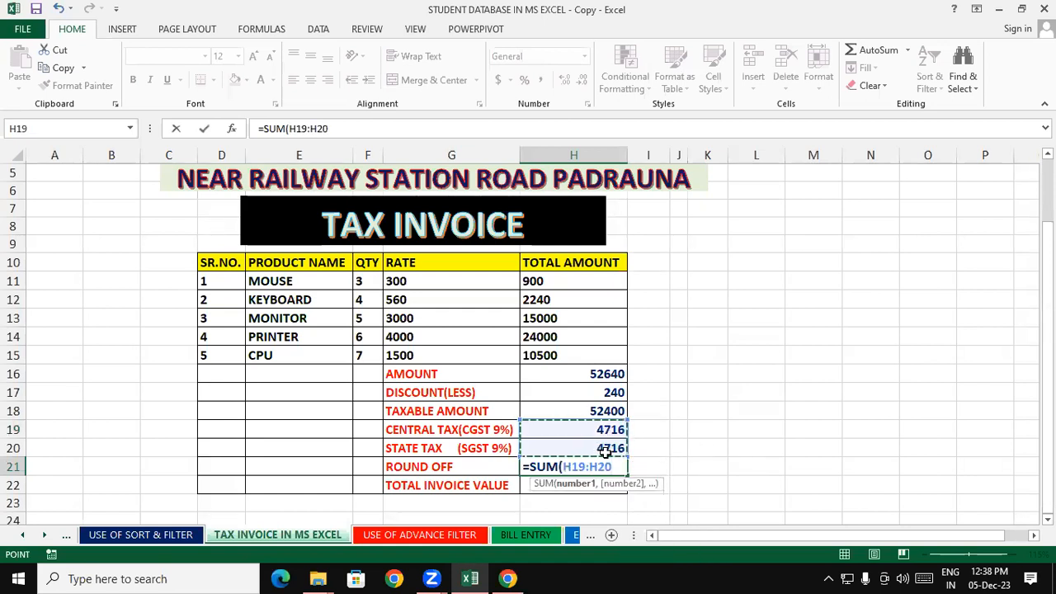
key(Return)
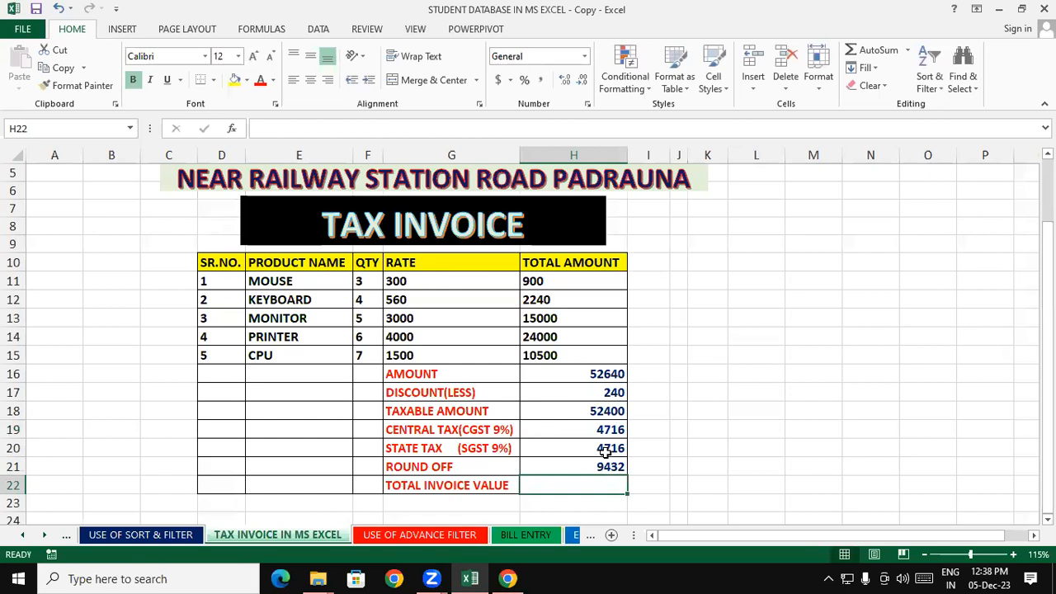
click(695, 428)
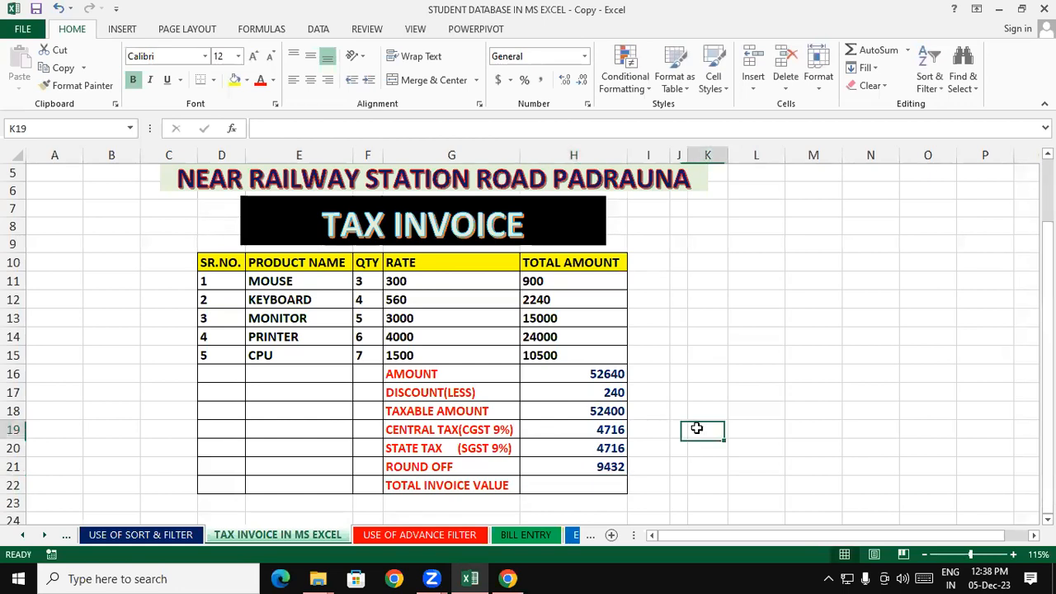
click(609, 467)
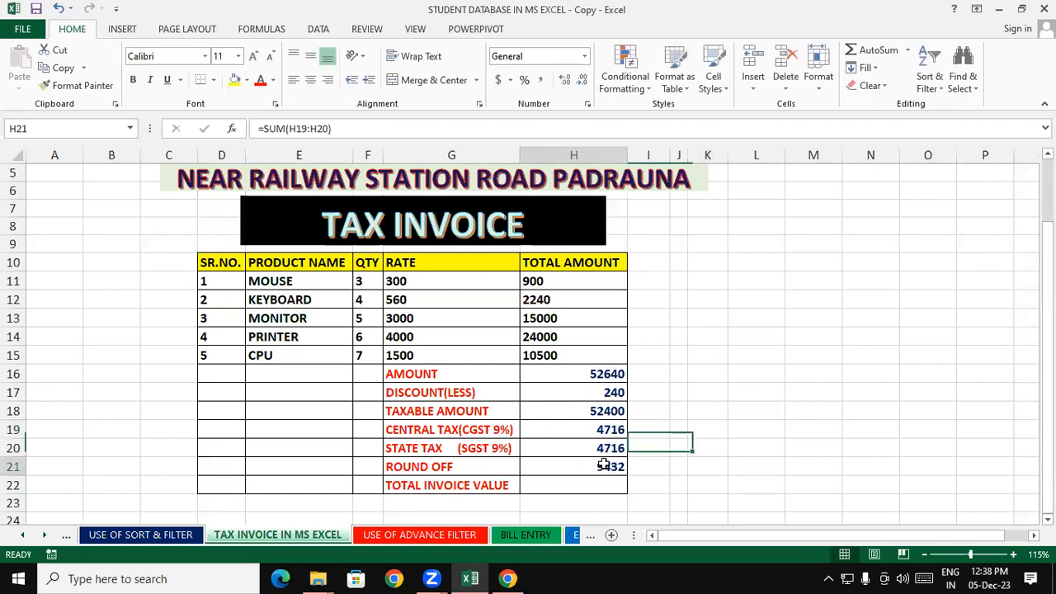
Review the invoice summary in H16:H21, examining the amount, discount, taxable amount, both taxes and the round off formula.
click(750, 453)
drag(307, 279, 370, 357)
click(613, 467)
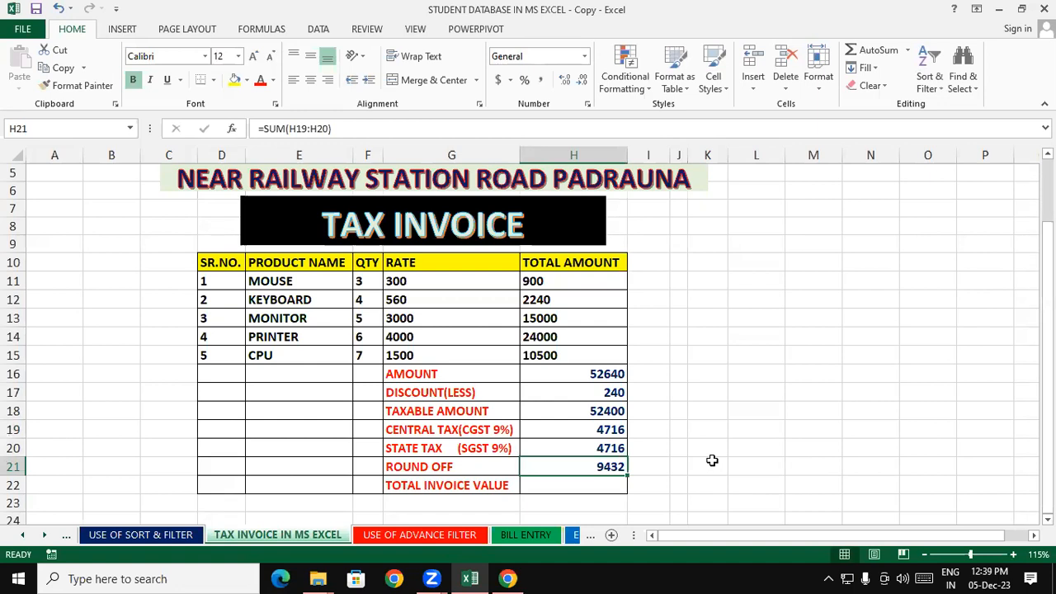
click(711, 449)
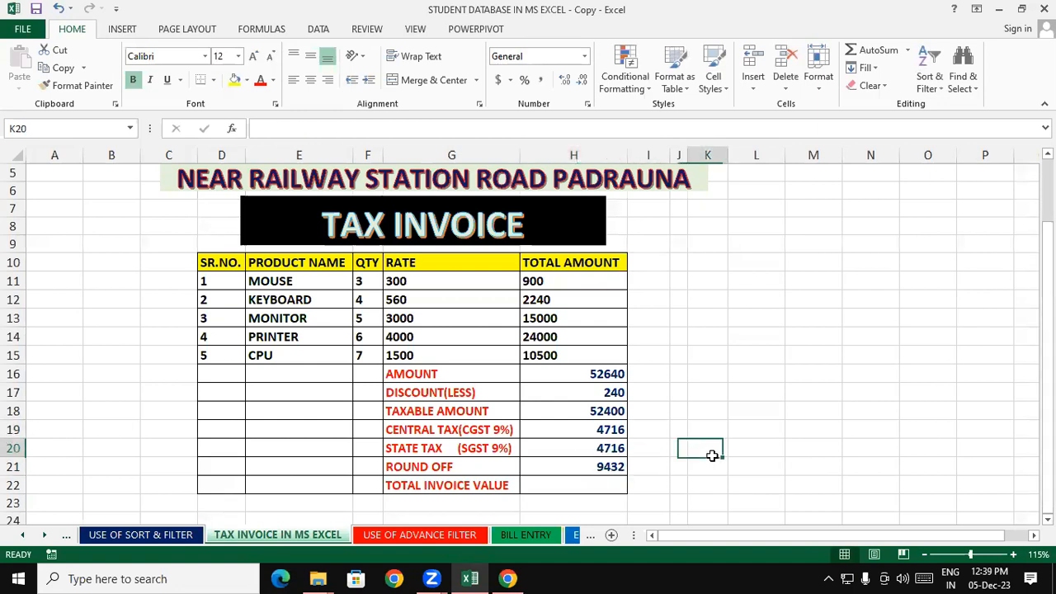
click(588, 466)
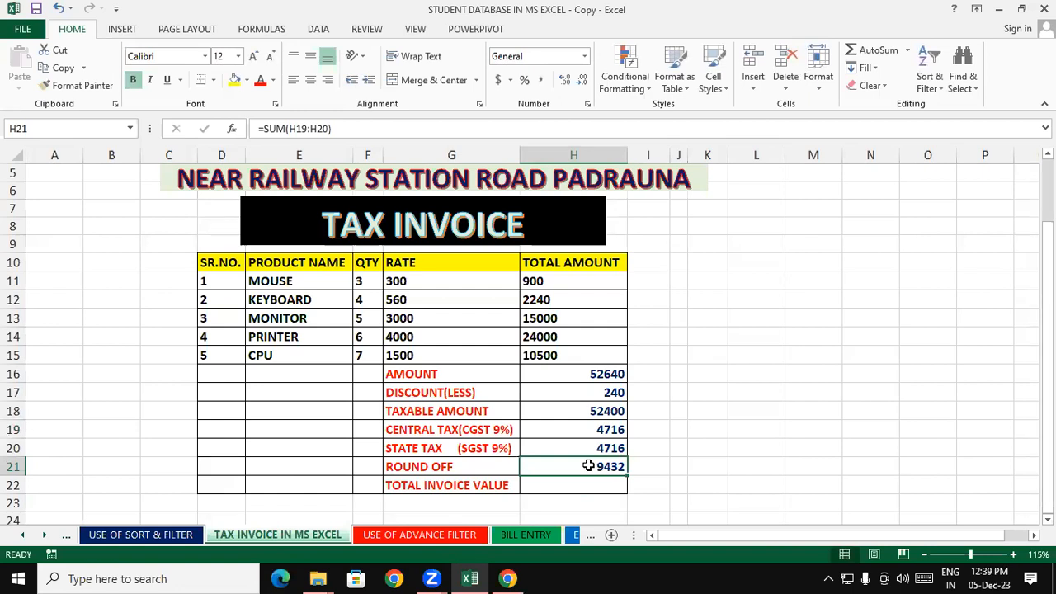
click(579, 408)
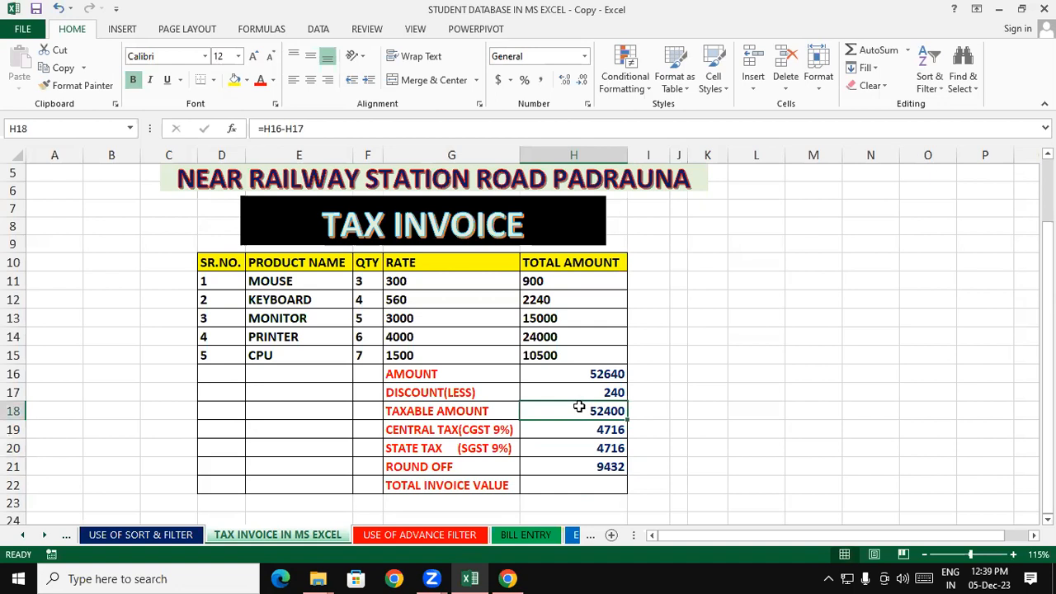
click(734, 425)
click(583, 370)
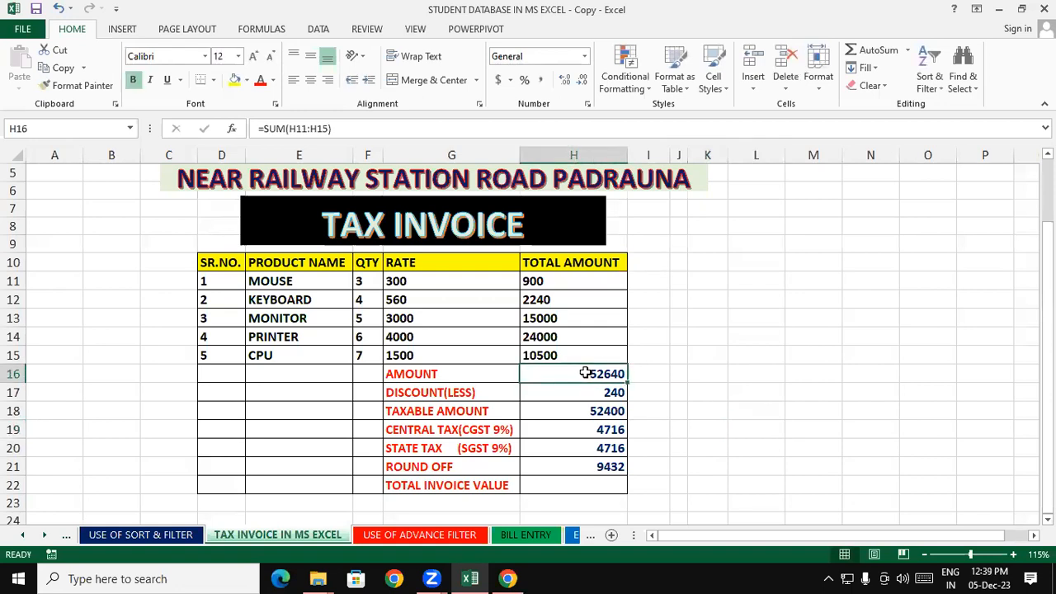
click(585, 388)
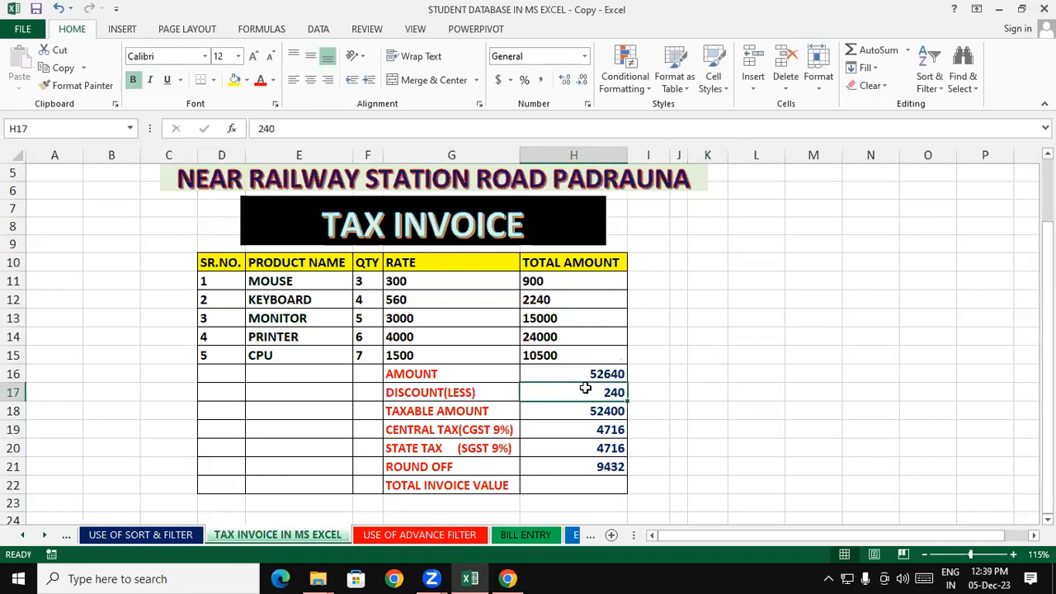
mouse_move(599, 429)
mouse_down()
mouse_move(603, 448)
mouse_move(593, 448)
mouse_up()
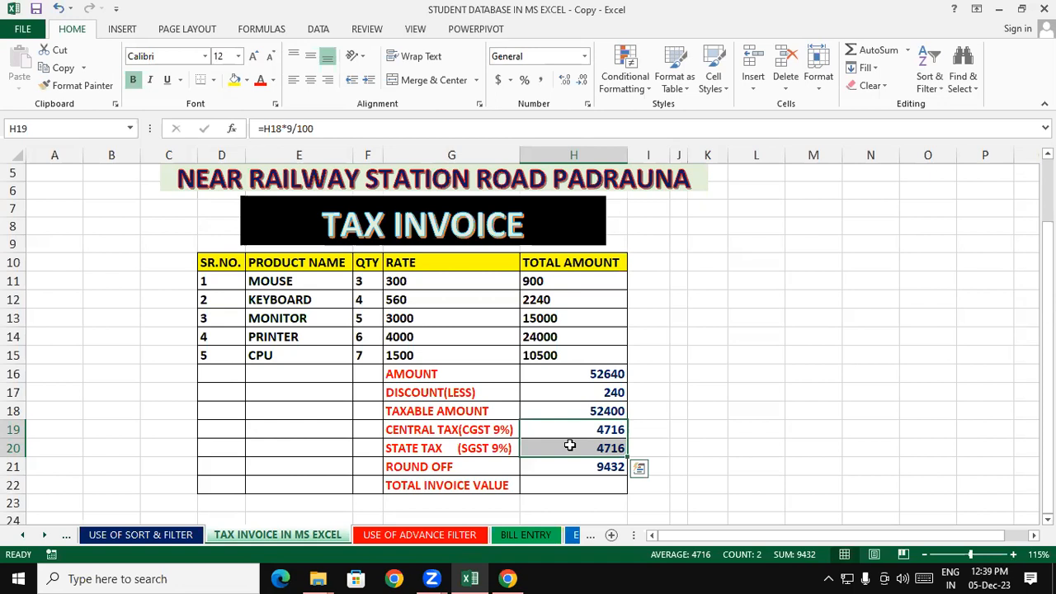
click(697, 444)
Clear the tax sum formula from the ROUND OFF cell H21.
click(581, 463)
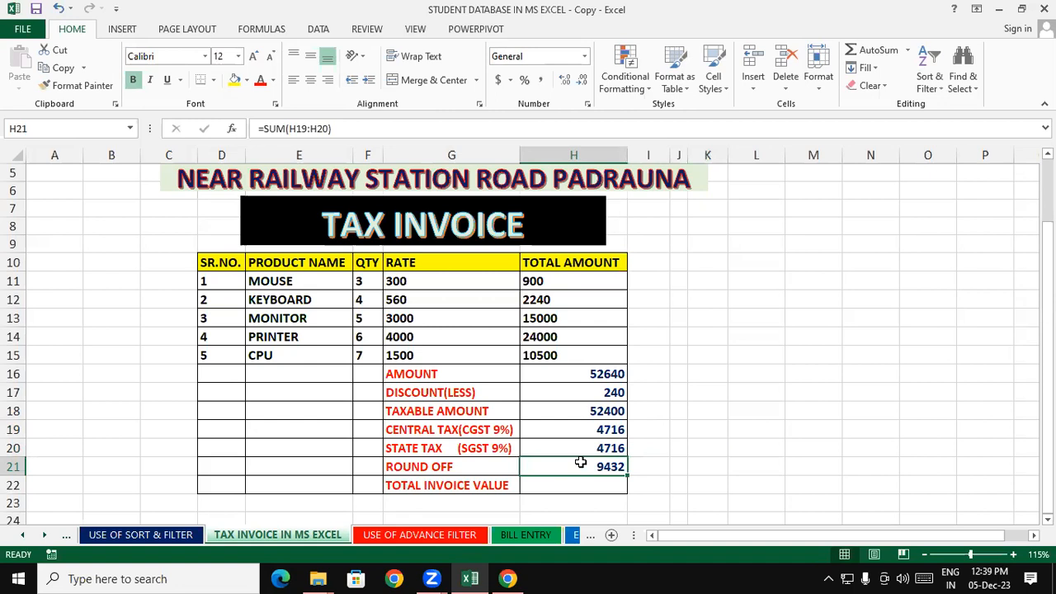
key(Delete)
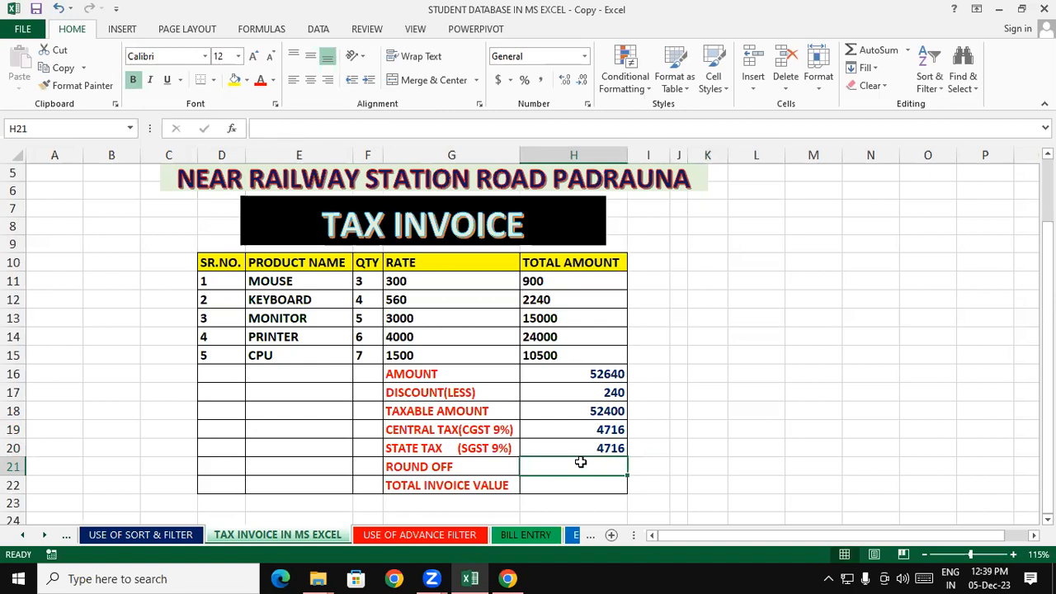
click(901, 386)
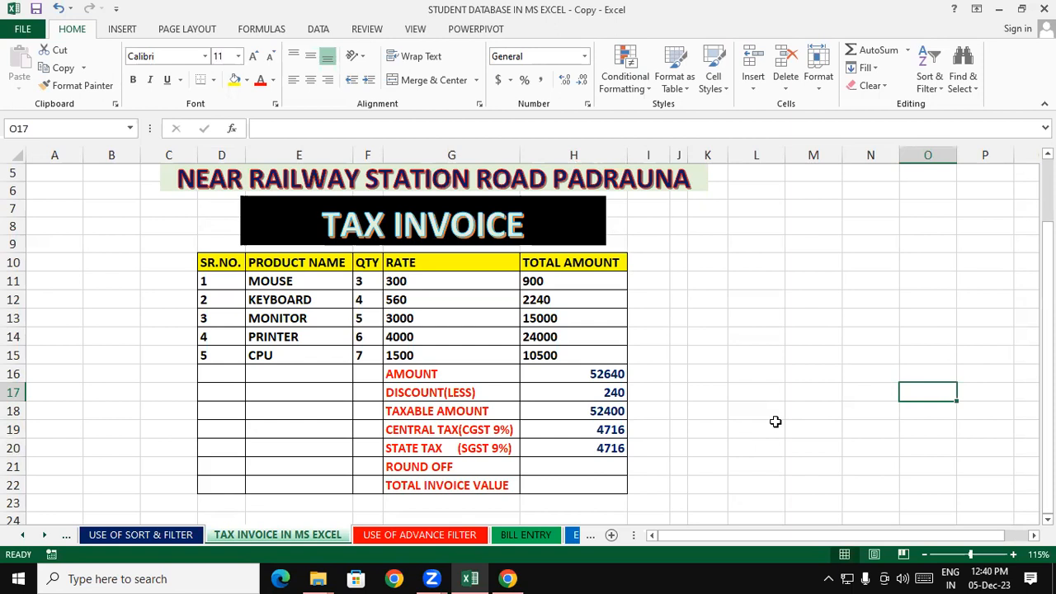
Enter the rounding example values 4716.25 in L16 and 4716.52 in L19, beside the invoice.
click(767, 373)
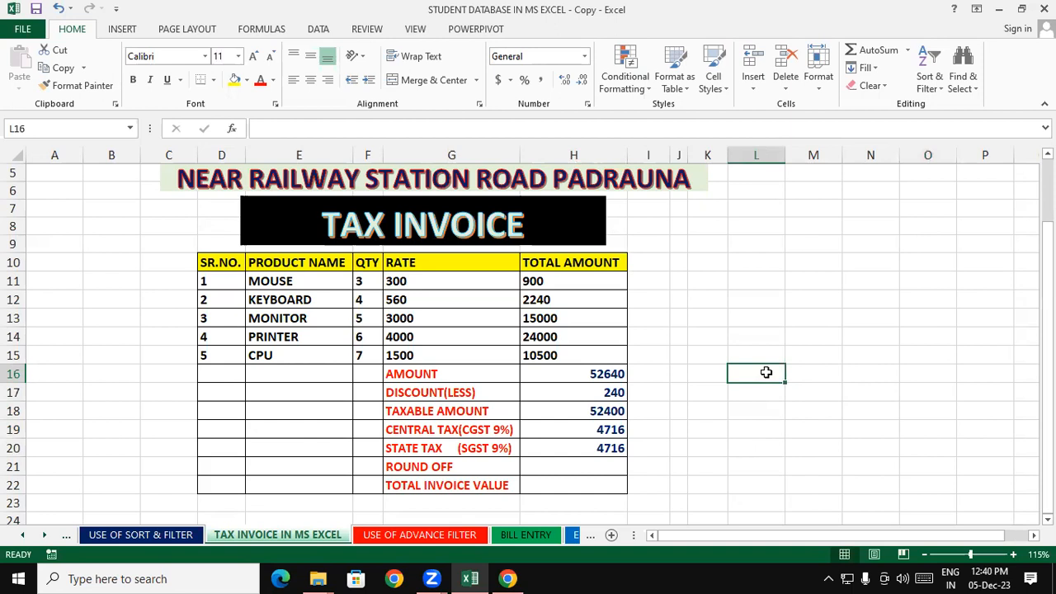
text(4716.25)
click(761, 429)
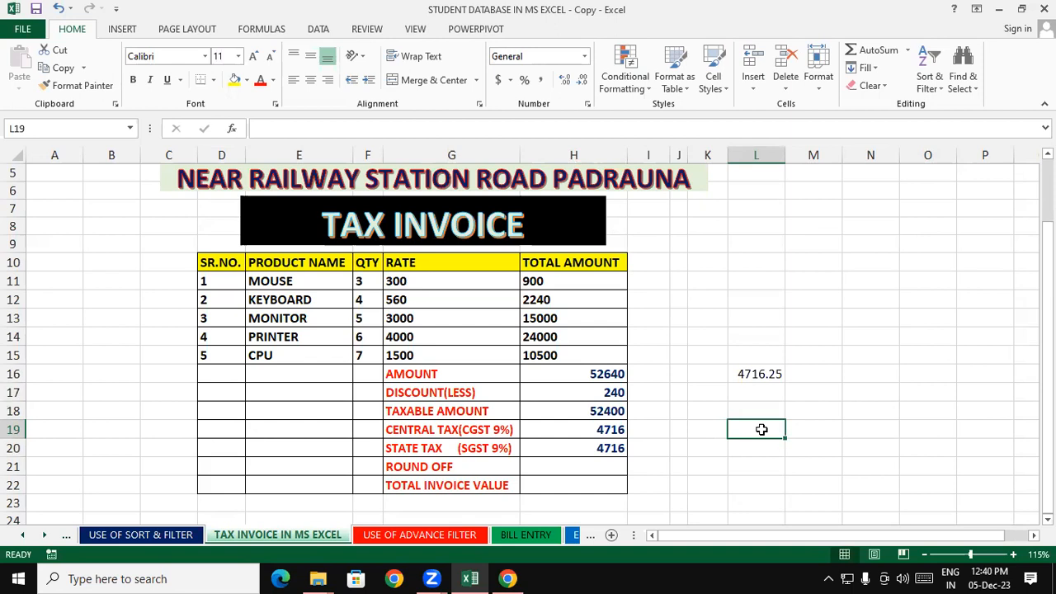
text(4716)
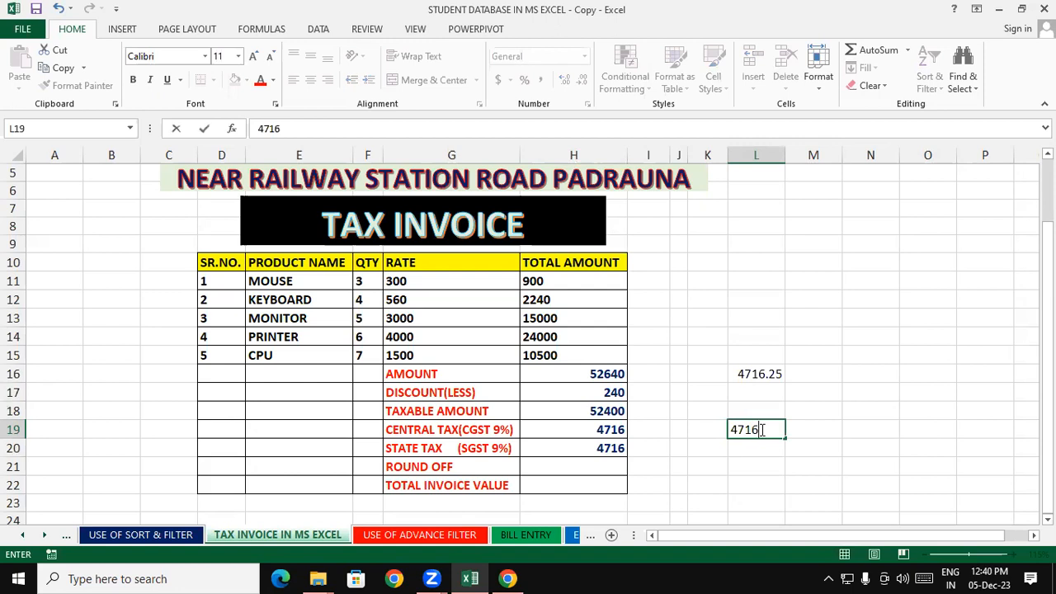
text(.52)
click(824, 423)
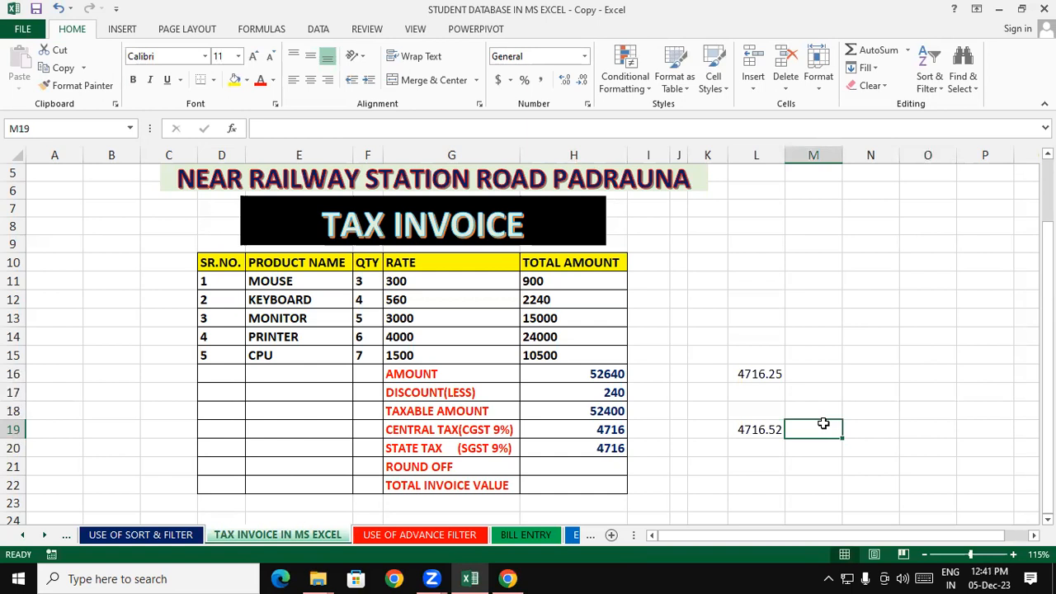
Set the ROUND OFF value in H21 to 0.
click(537, 465)
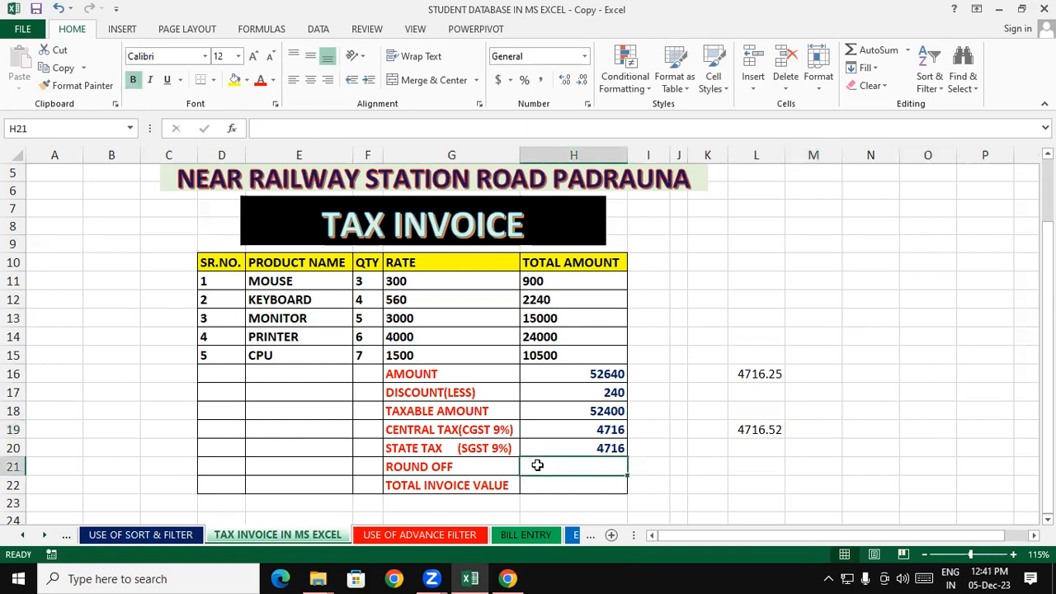
click(807, 465)
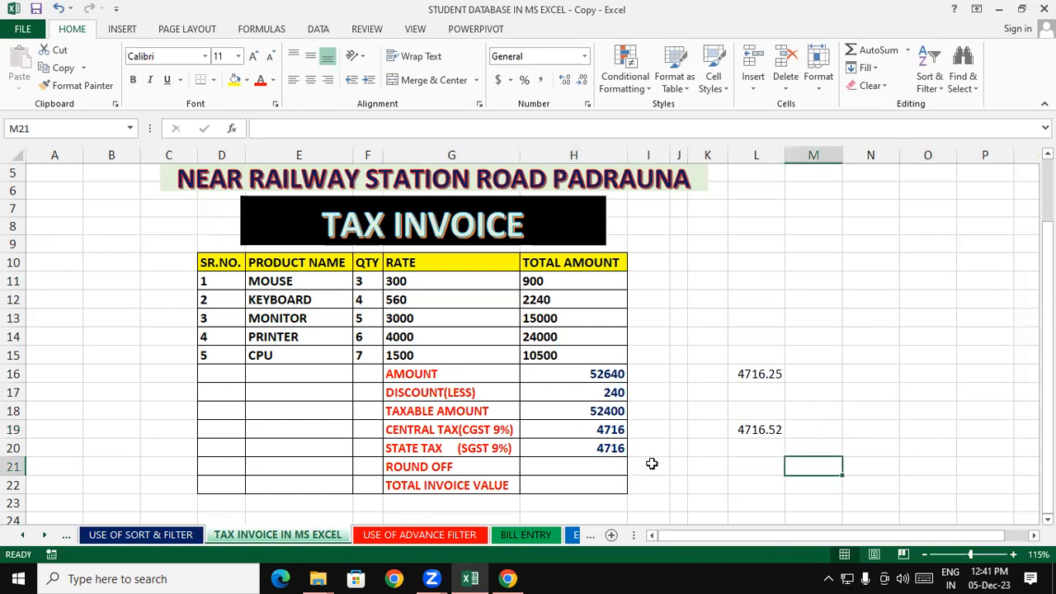
click(587, 477)
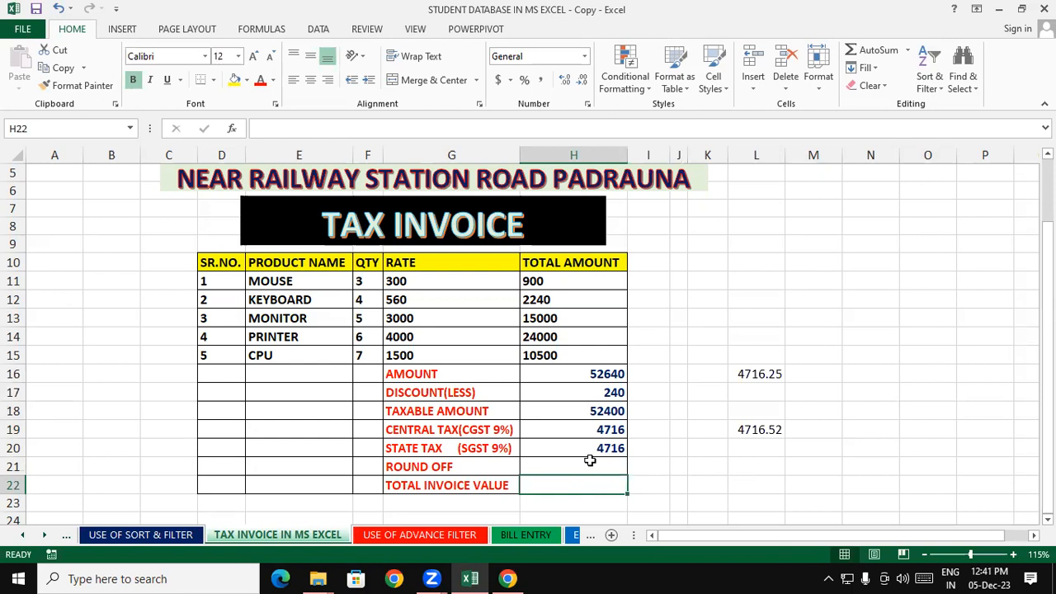
click(587, 460)
text(0)
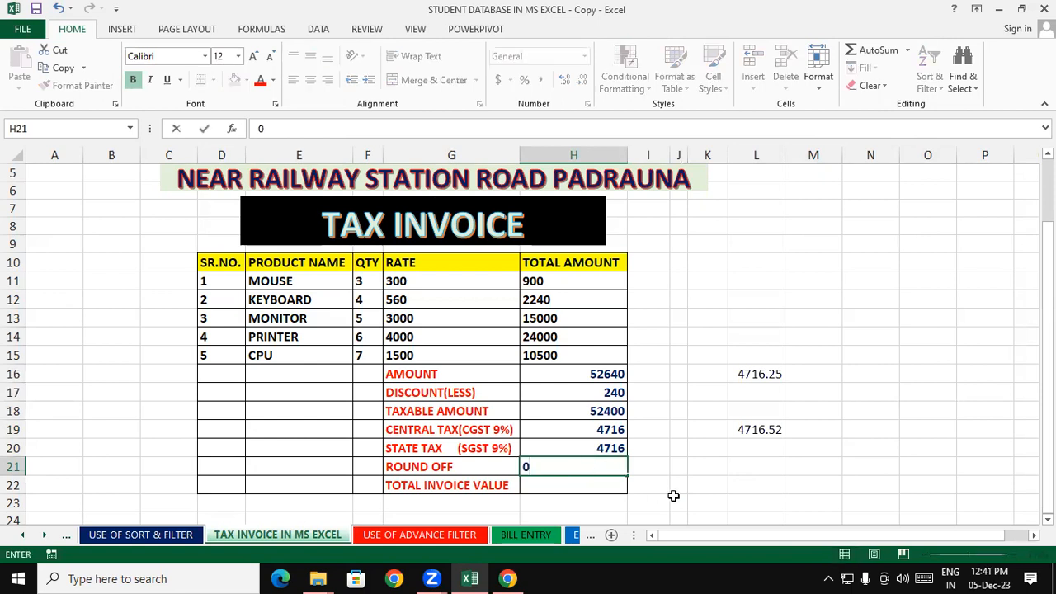
click(676, 501)
Calculate the TOTAL INVOICE VALUE in H22 from the taxable amount and both taxes with =H18+H19+H20.
click(606, 485)
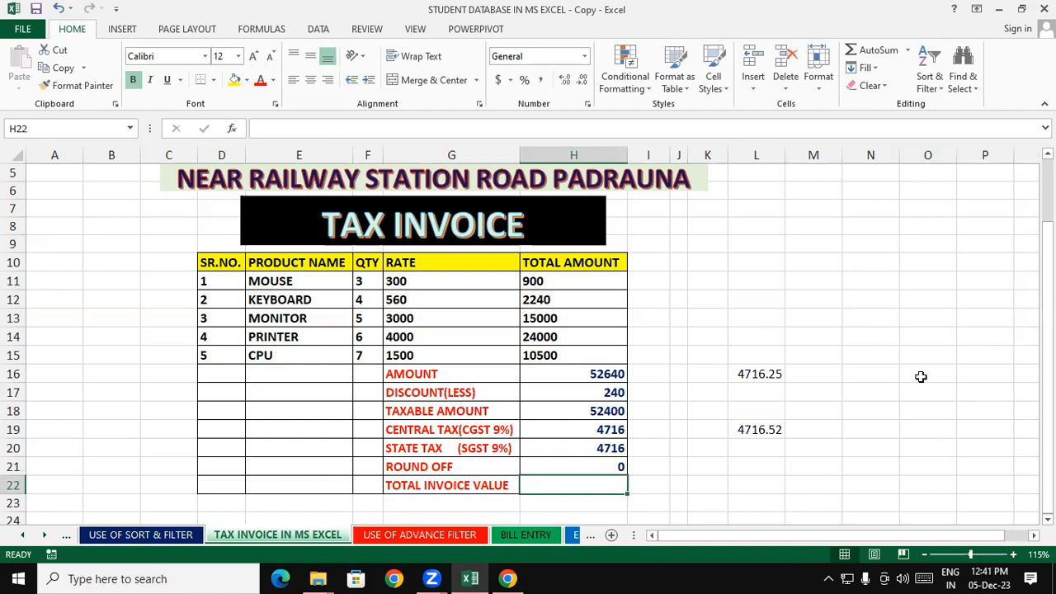
text(=)
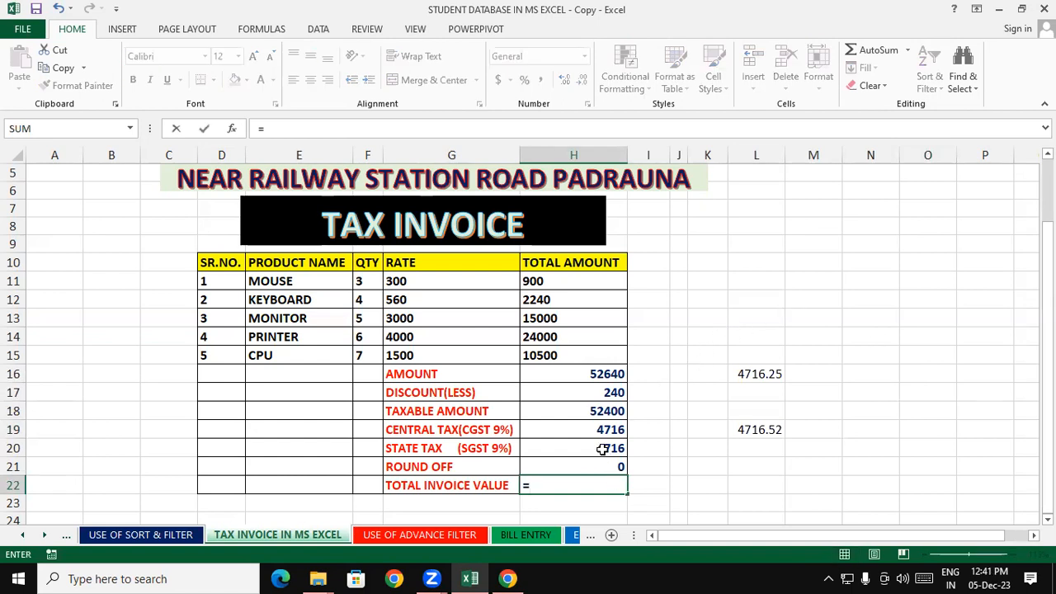
click(588, 412)
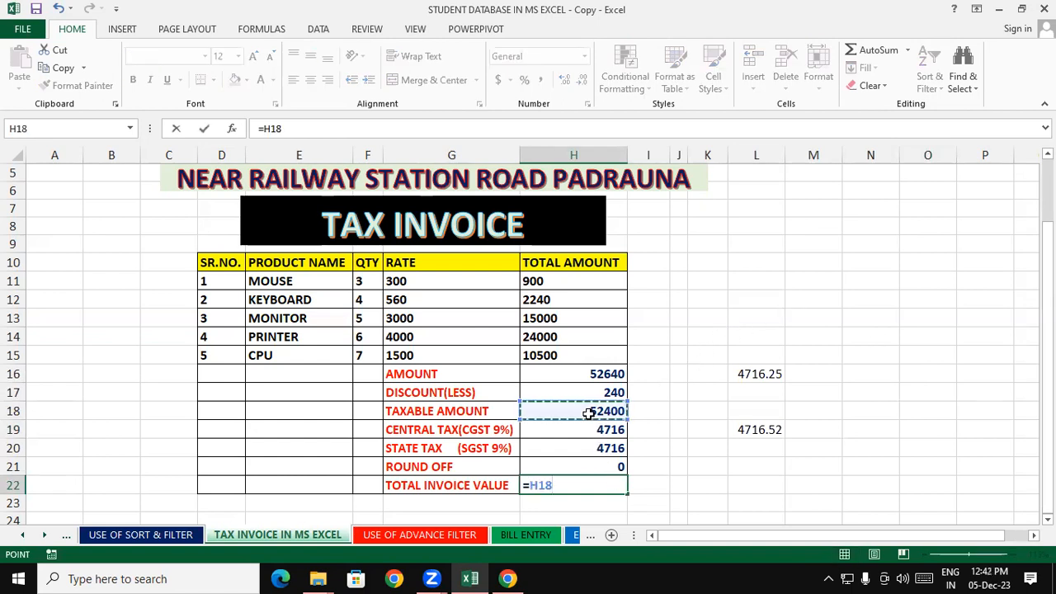
text(+)
click(583, 429)
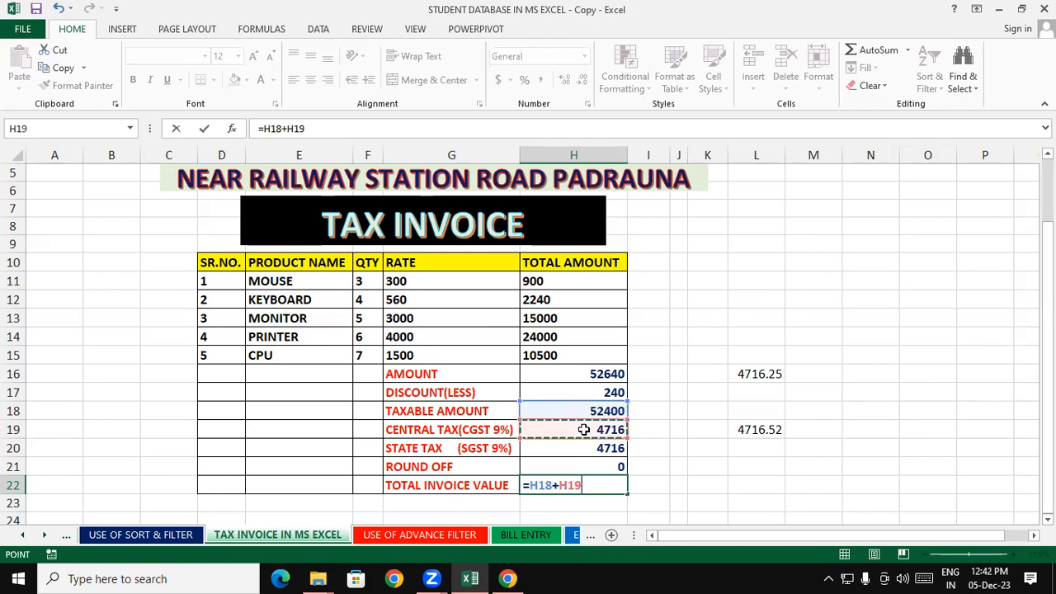
text(+)
click(588, 448)
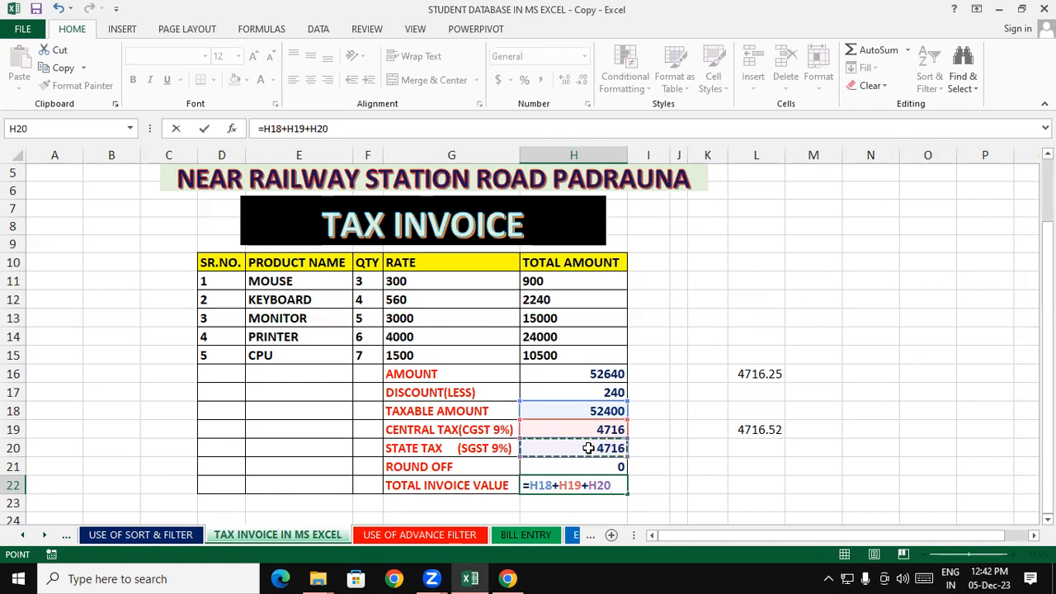
key(Return)
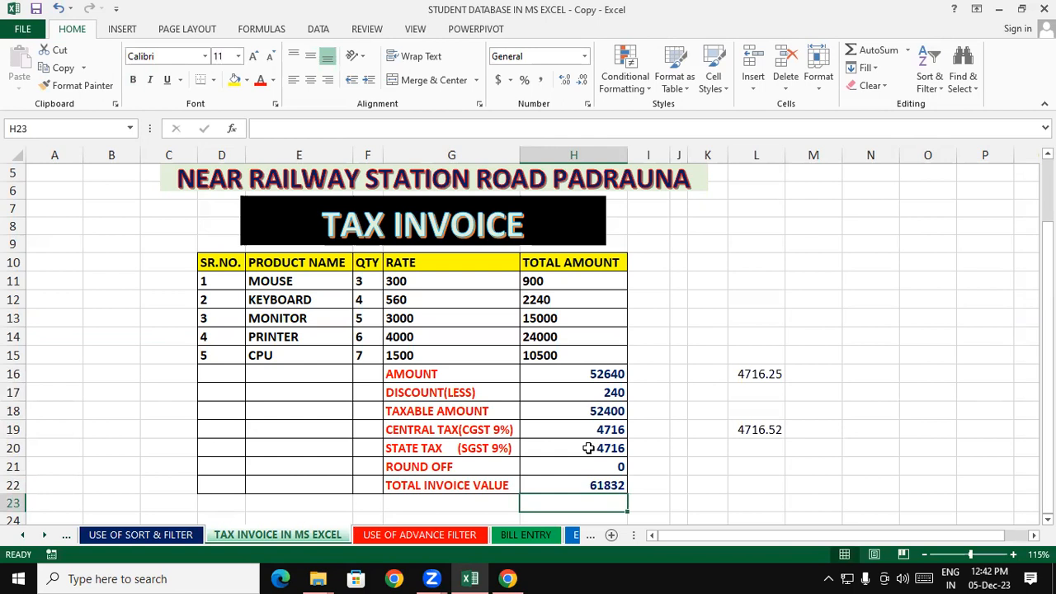
click(473, 486)
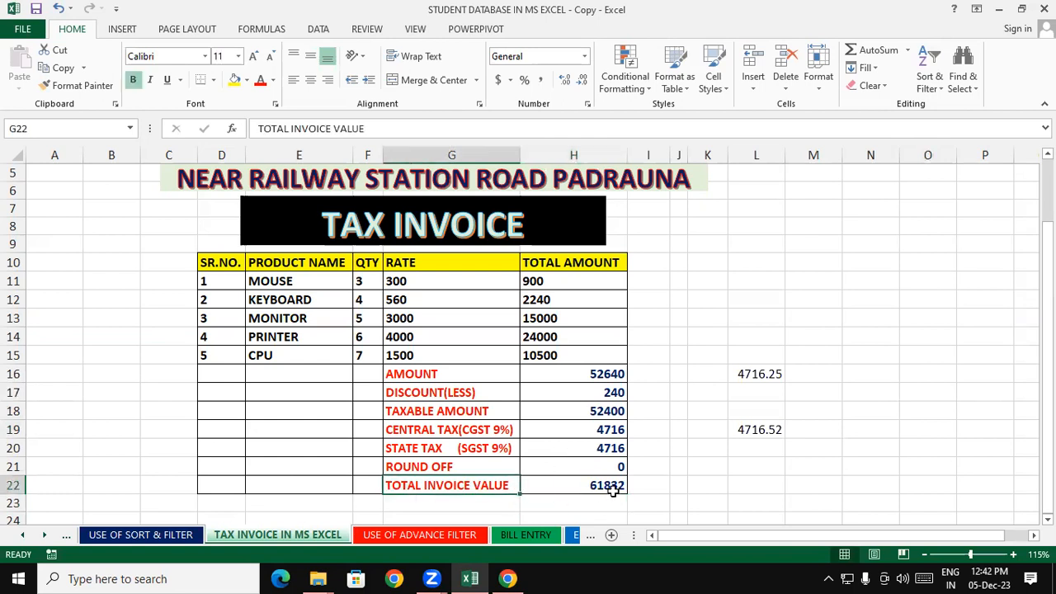
click(612, 489)
click(767, 462)
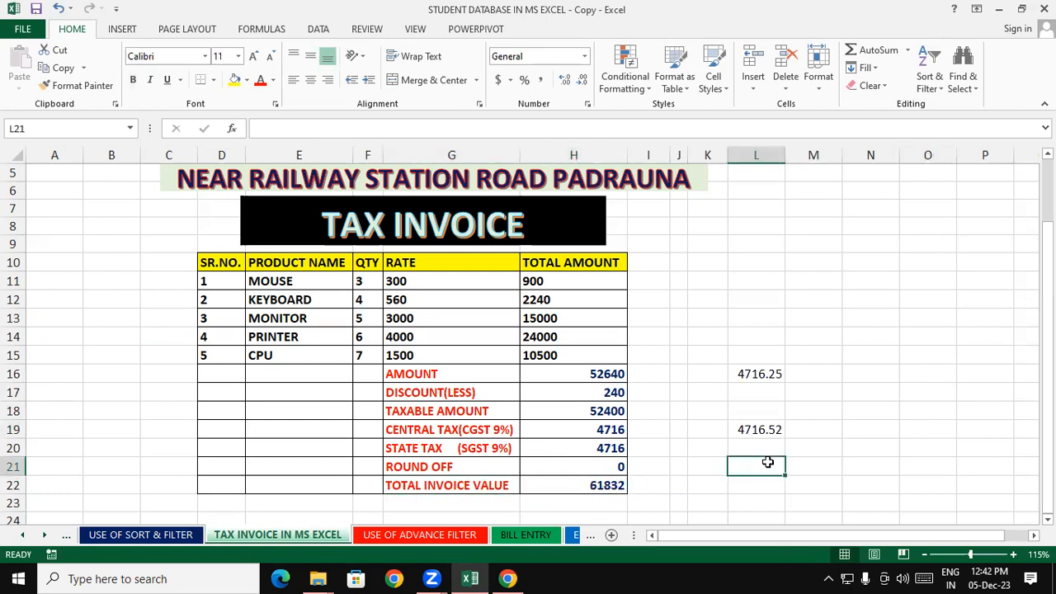